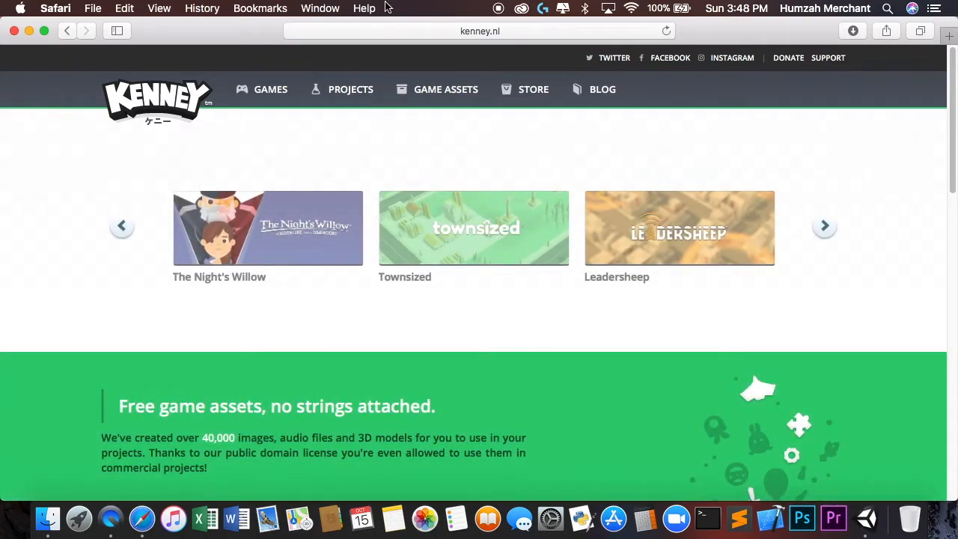
- Open the Game Assets catalogue on the Kenney site and look through the listed asset packs
left_click(414, 97)
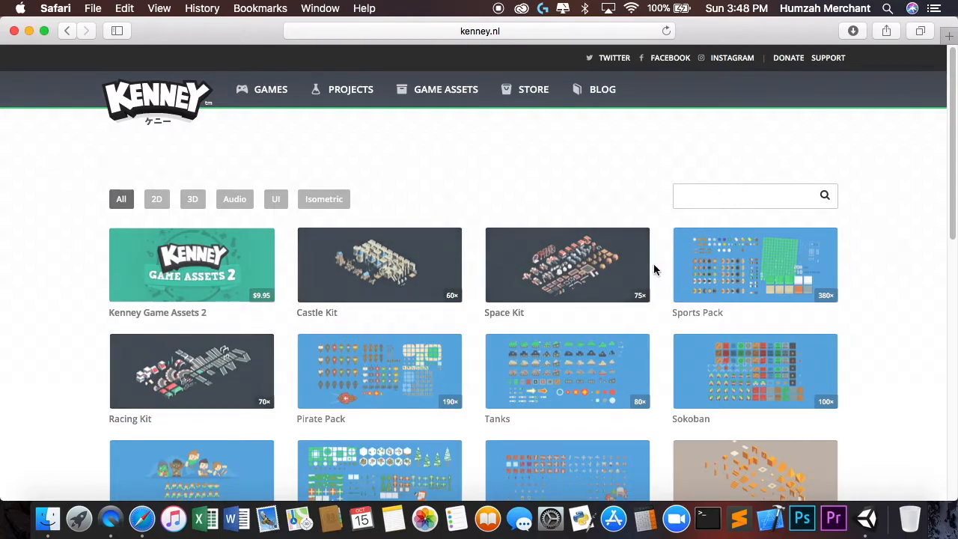
scroll(565, 282, "down", 2)
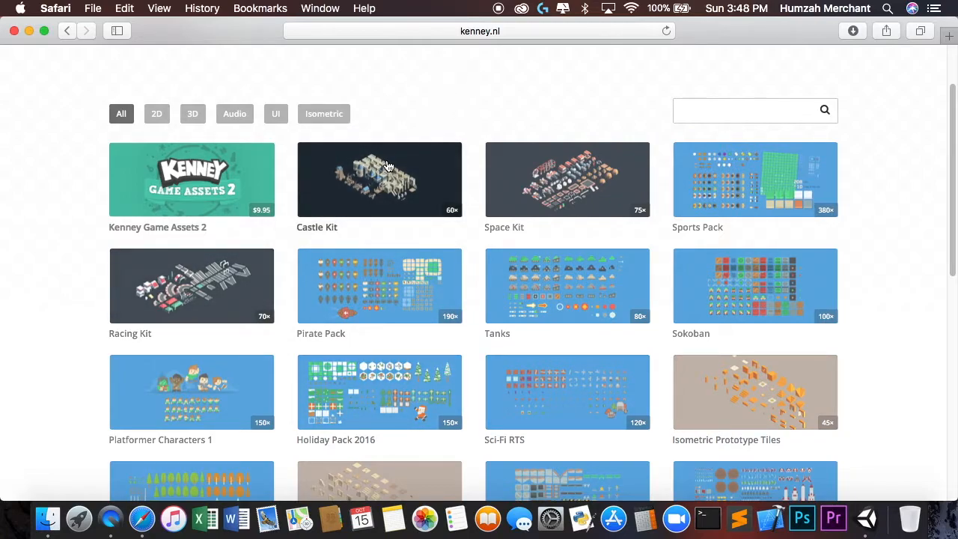
scroll(247, 295, "down", 1)
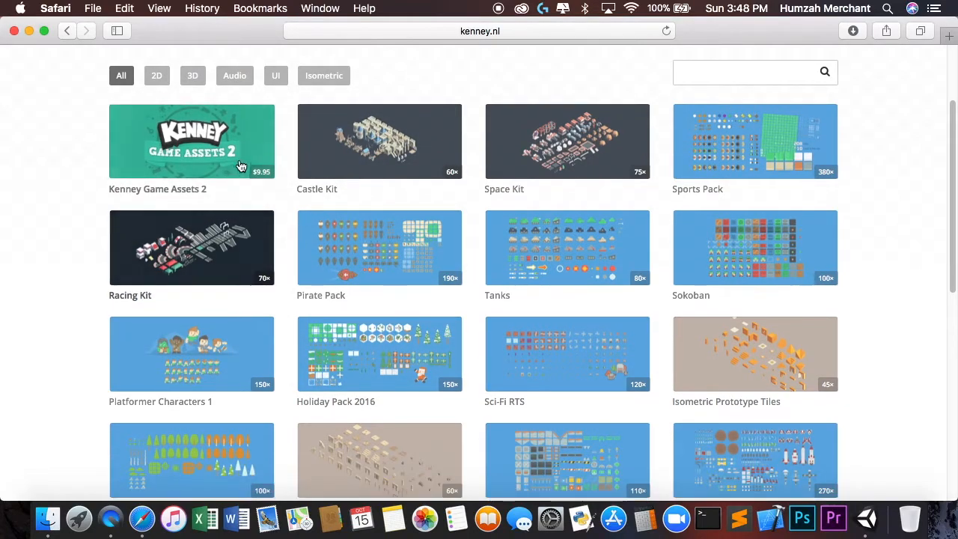
scroll(250, 270, "down", 2)
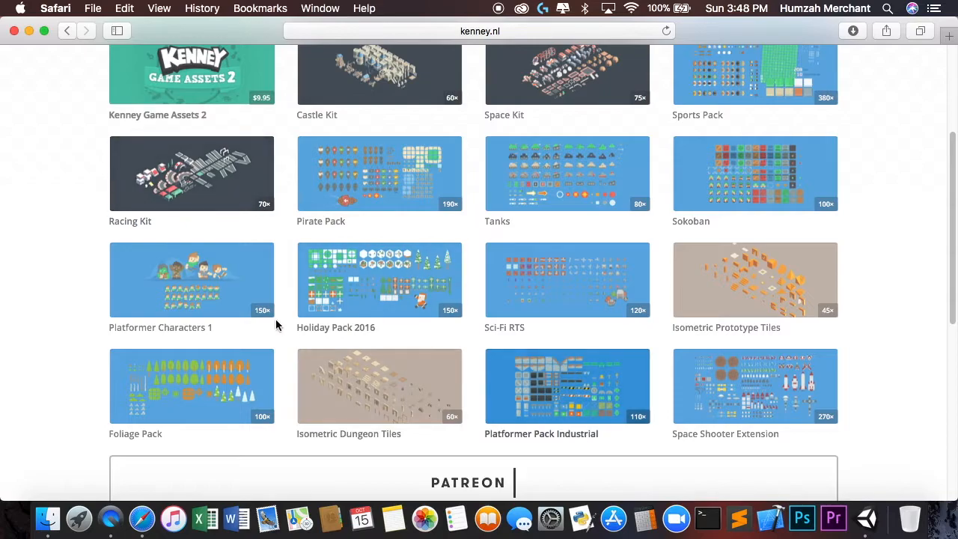
scroll(460, 361, "up", 4)
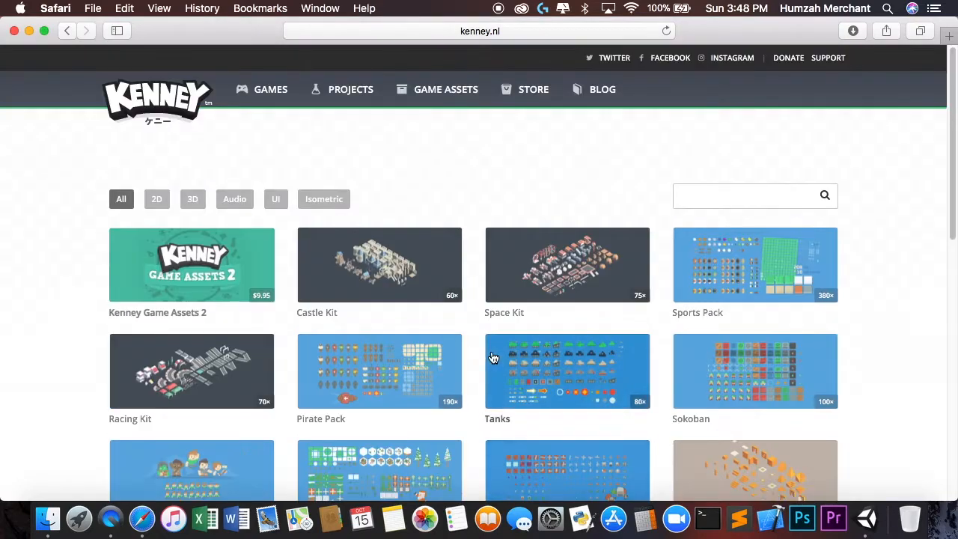
scroll(482, 291, "down", 4)
scroll(482, 290, "down", 2)
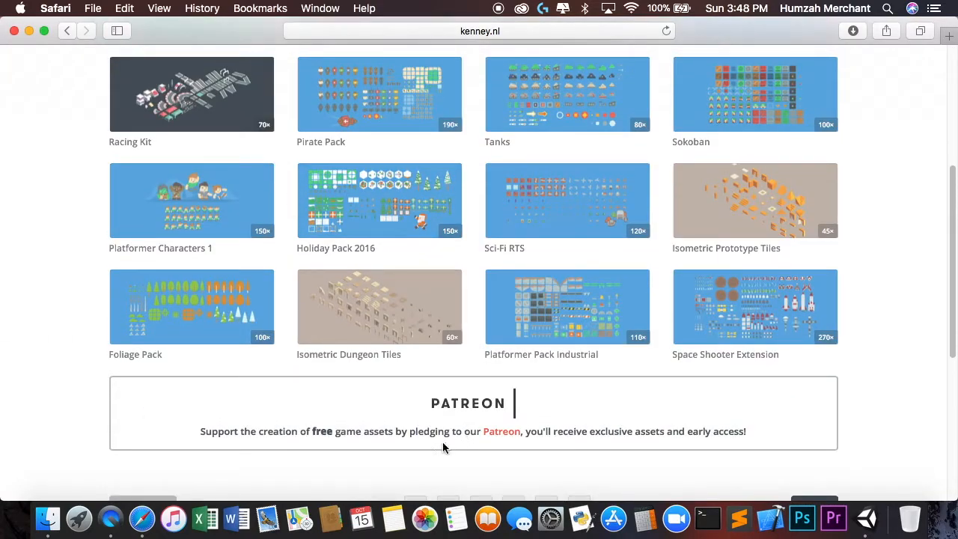
scroll(376, 374, "up", 1)
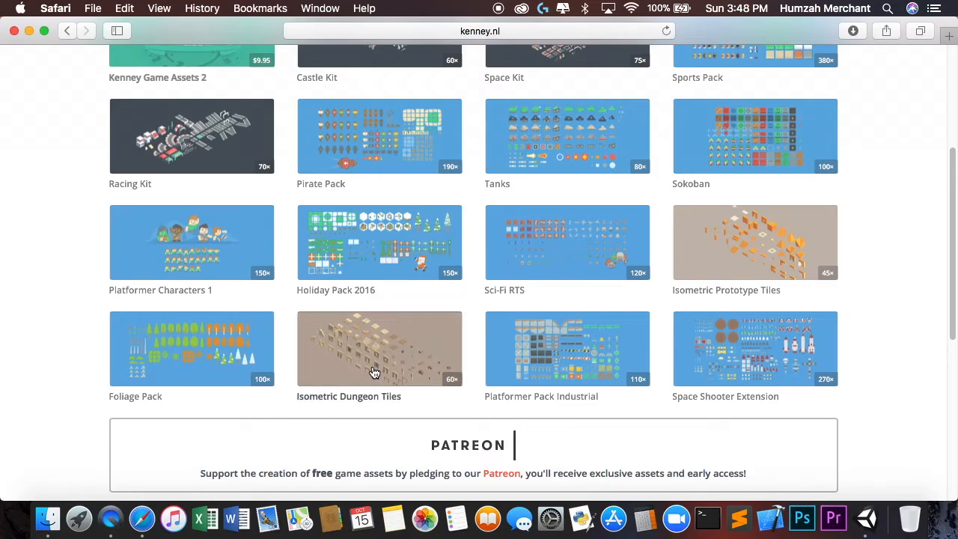
scroll(375, 372, "up", 5)
- Filter the asset catalogue to 2D and open the Tower Defense (top-down) pack's page to view its contents and download options
left_click(157, 199)
scroll(217, 254, "down", 1)
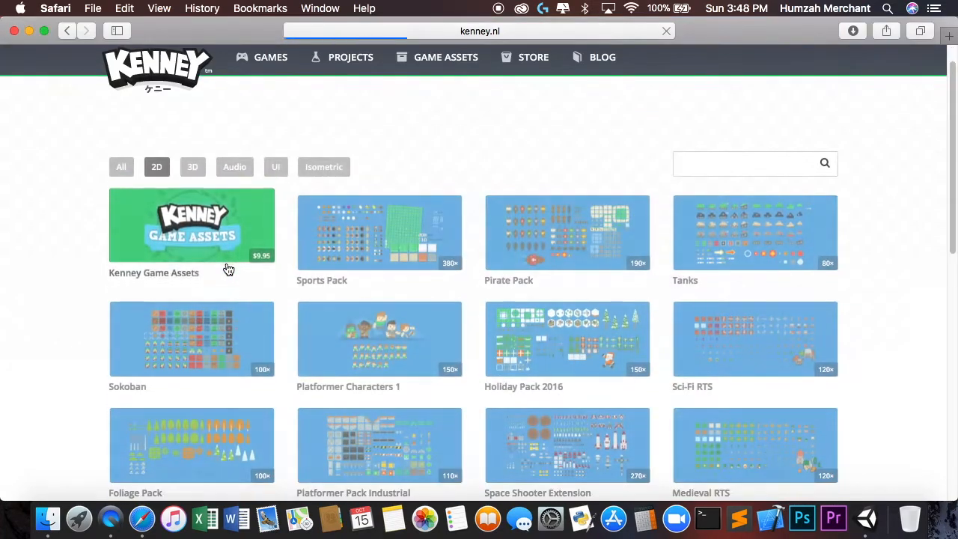
scroll(228, 269, "down", 5)
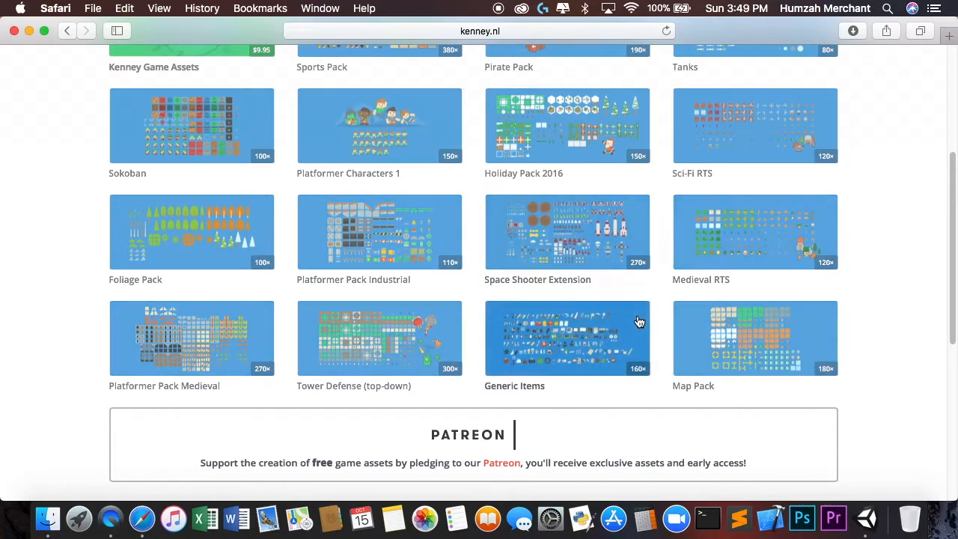
left_click(353, 352)
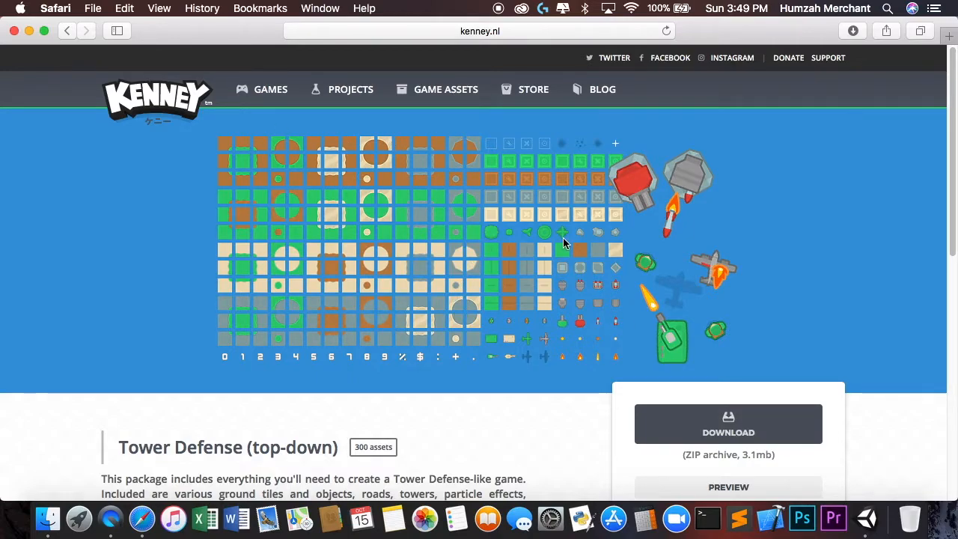
scroll(450, 292, "down", 5)
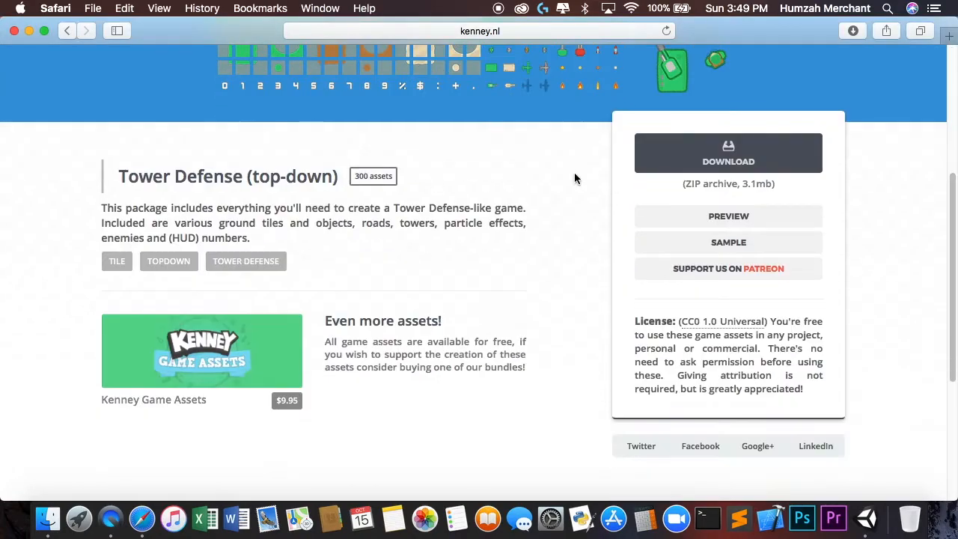
scroll(751, 173, "up", 5)
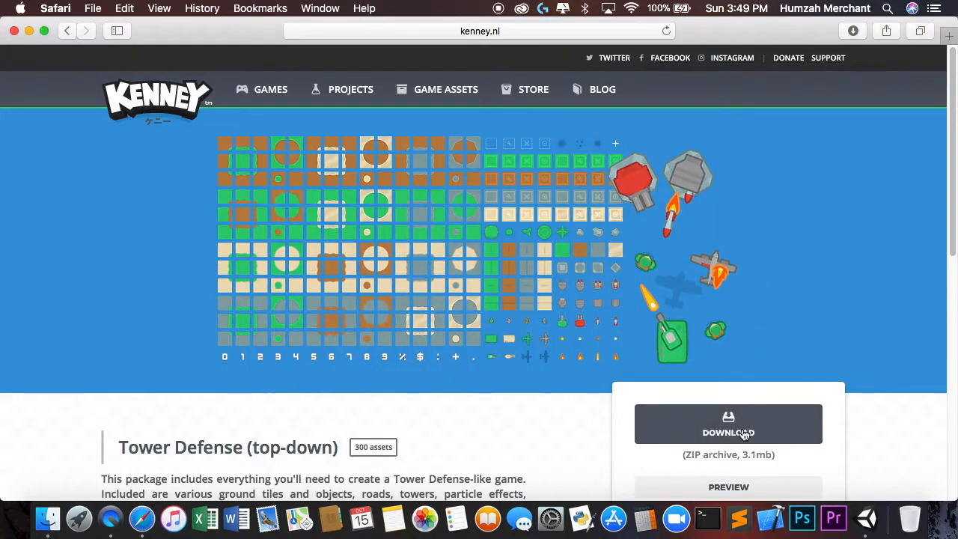
- Switch to the Tilemaps project in Unity, apply the 2 by 3 layout and make the editor window full screen
left_click_drag(771, 538, 349, 117)
left_click(309, 27)
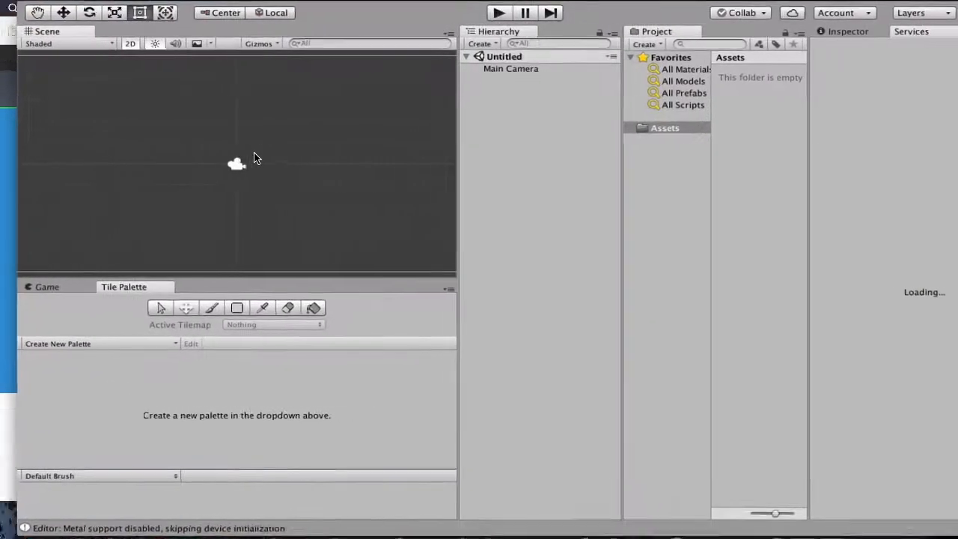
left_click(906, 12)
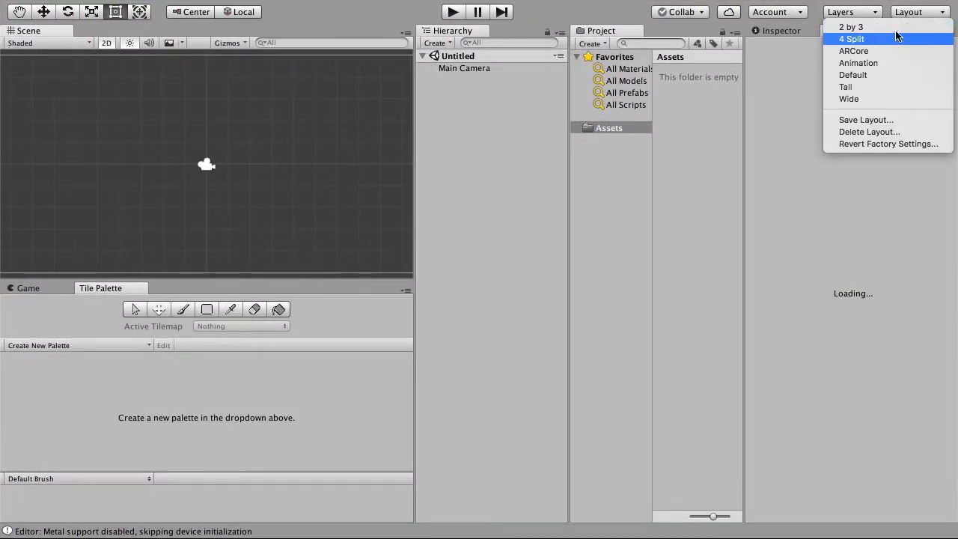
left_click(899, 27)
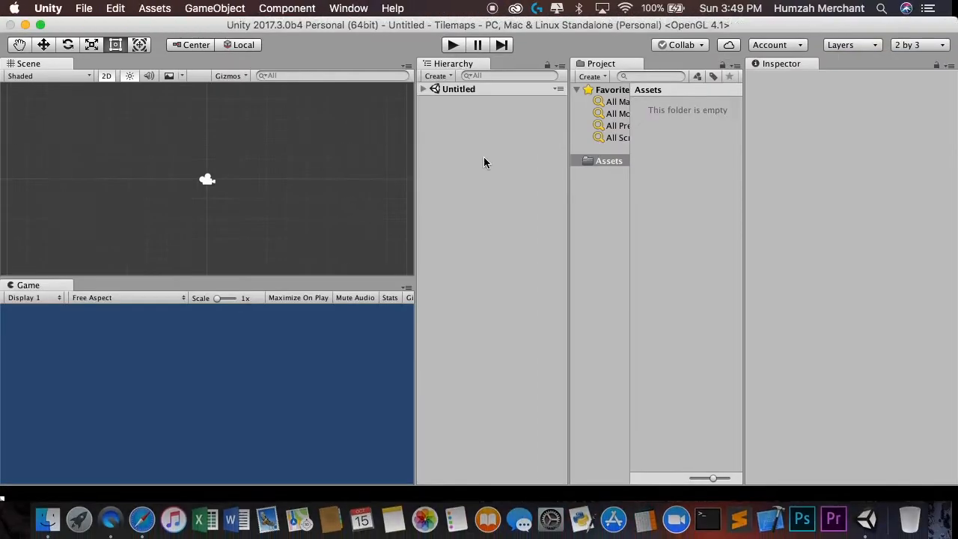
left_click(40, 25)
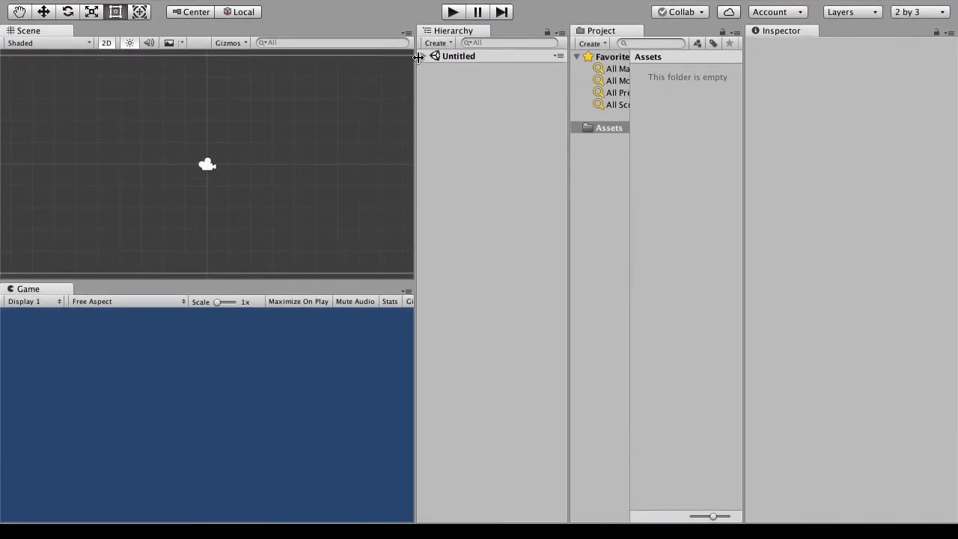
- Save the untitled scene as Main in the Assets folder
left_click(90, 8)
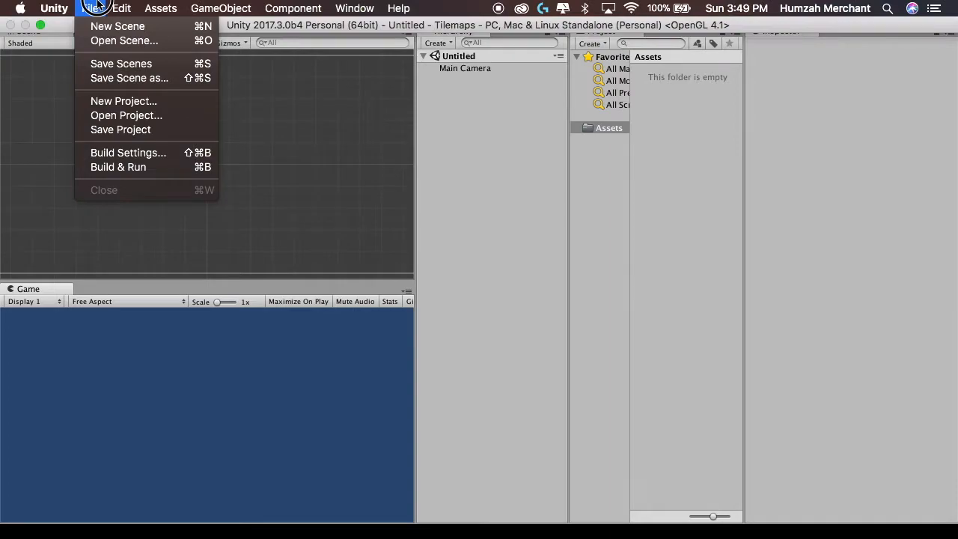
left_click(109, 75)
type("Mi")
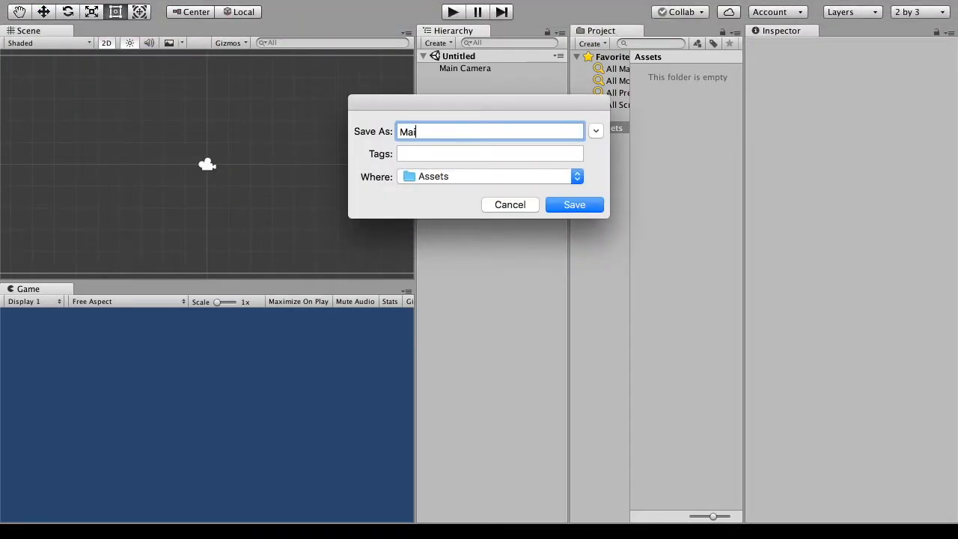
type("in")
key("Return")
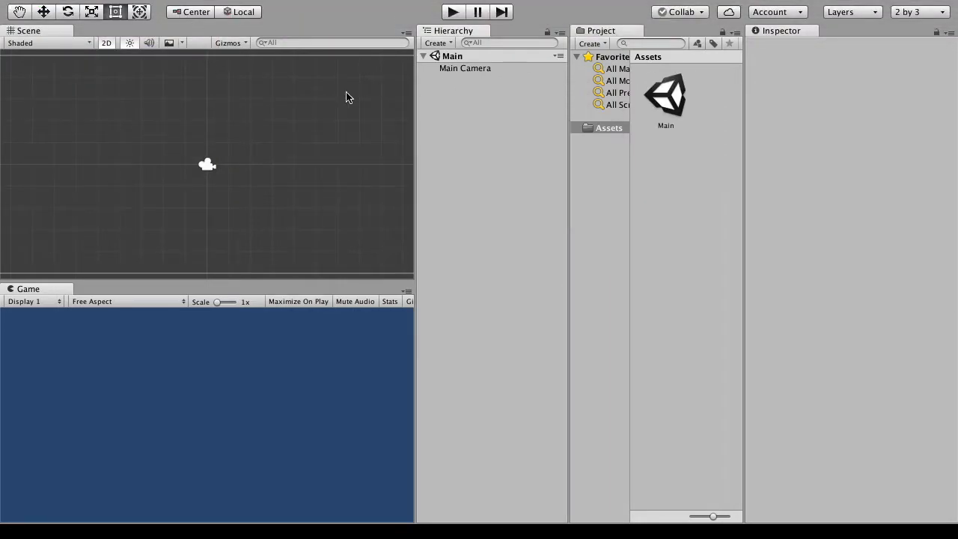
- Add a 2D Tilemap object to the Main scene
scroll(212, 143, "down", 2)
mouse_move(271, 6)
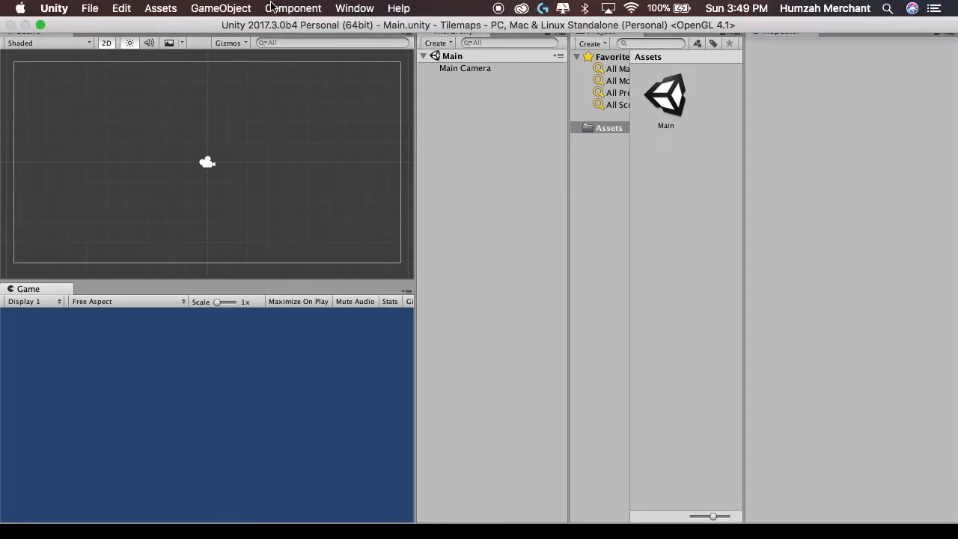
left_click(193, 9)
mouse_move(223, 68)
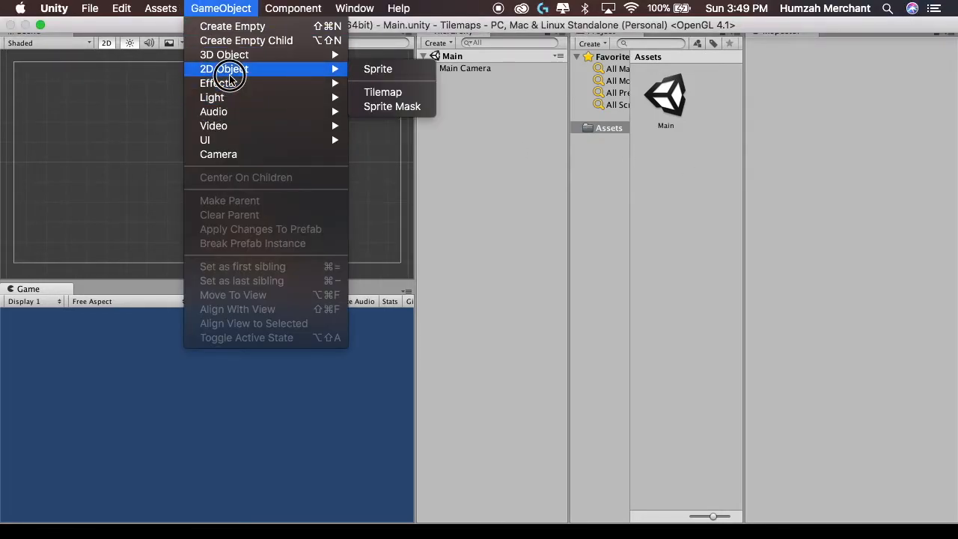
left_click(368, 92)
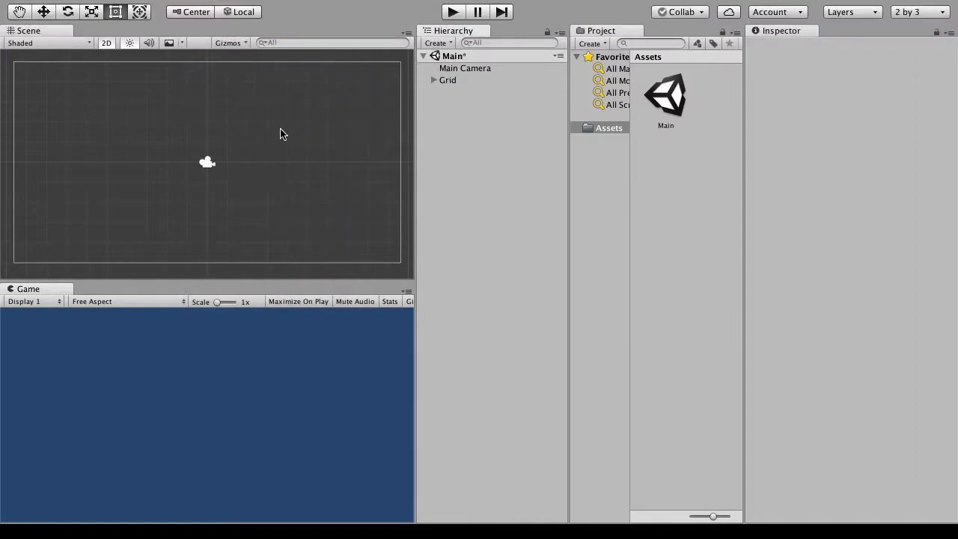
- Expand the Grid and examine the component settings of its child Tilemap and of the Grid itself
left_click(433, 80)
left_click(454, 91)
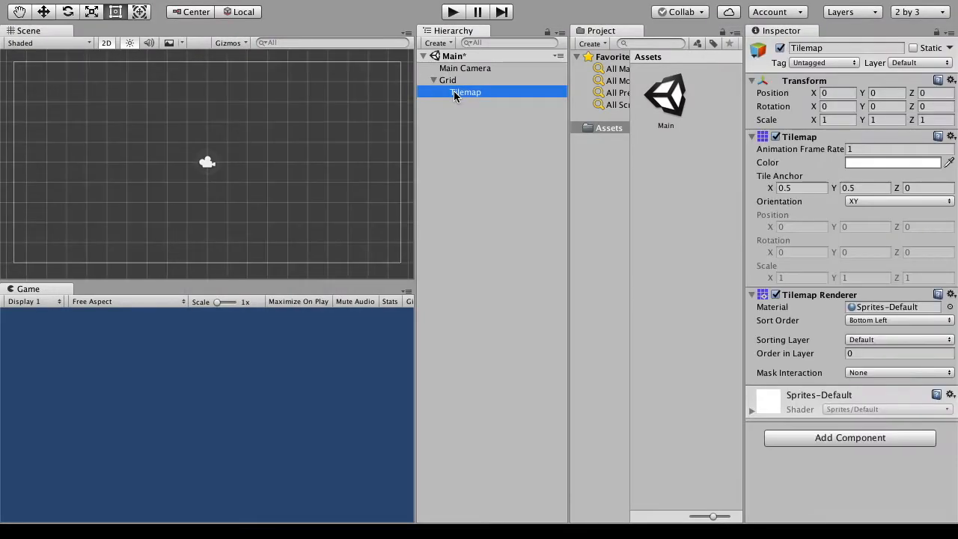
left_click(452, 79)
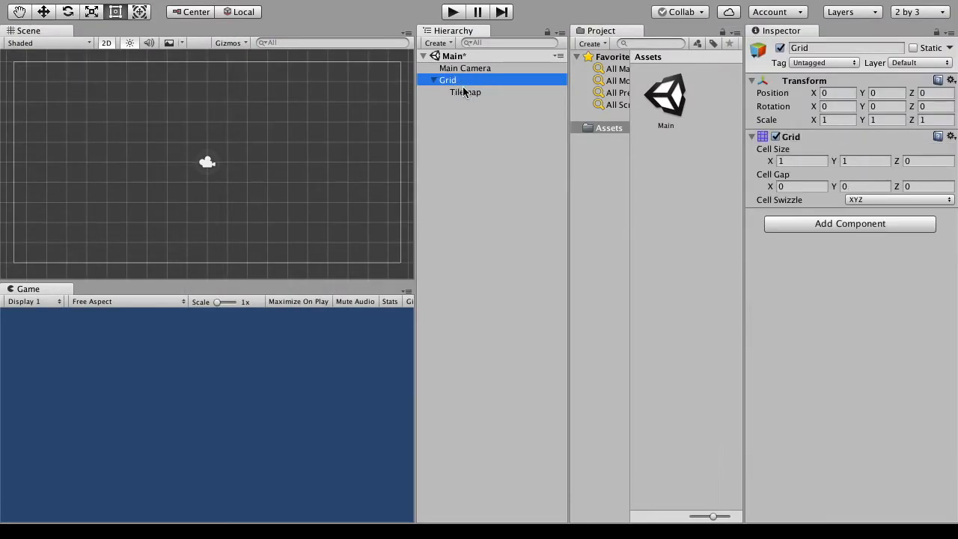
left_click(461, 102)
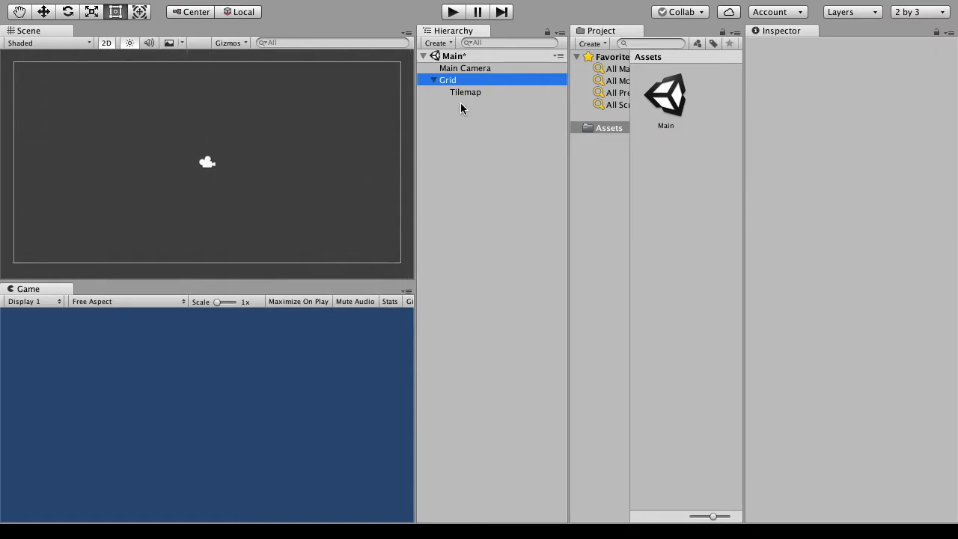
- Add a second 2D Tilemap object and move its Tilemap under the first Grid
left_click(217, 8)
mouse_move(333, 69)
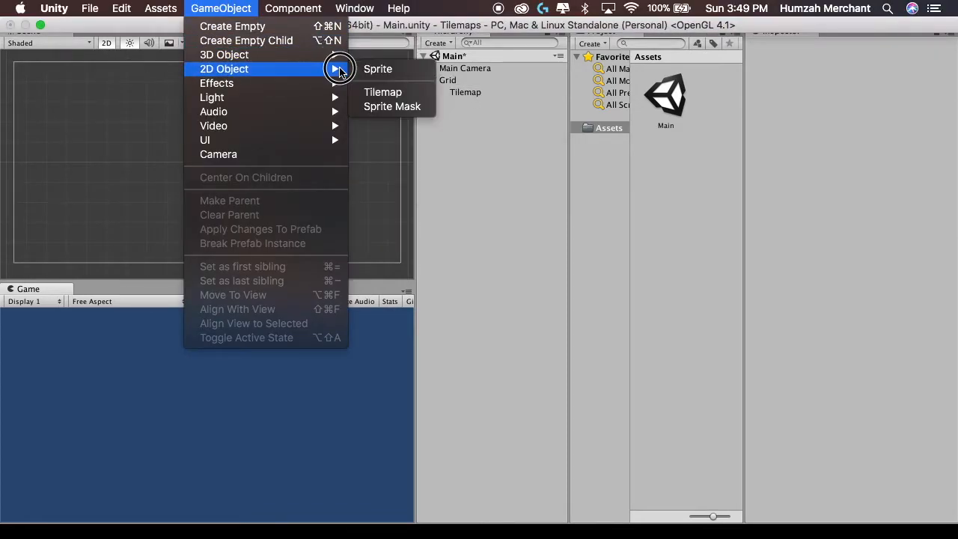
left_click(378, 92)
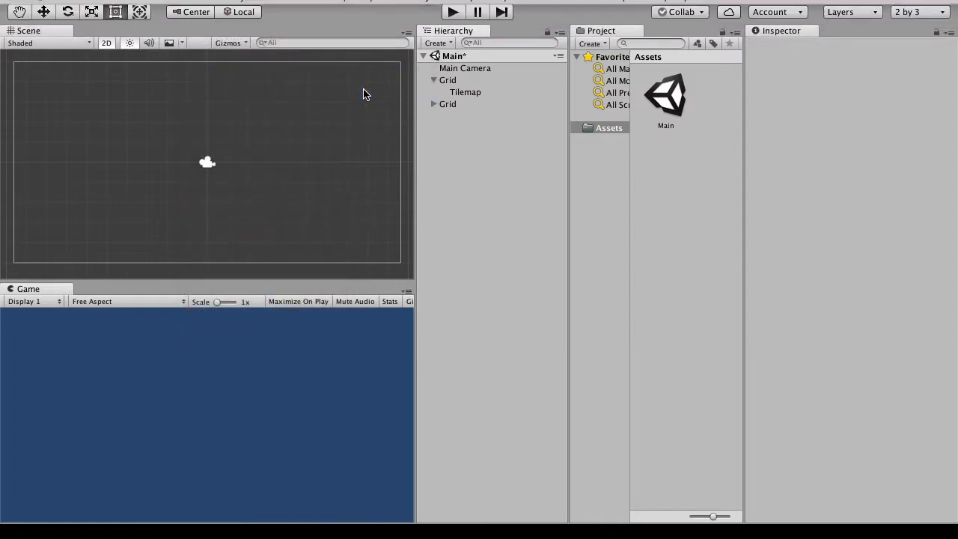
left_click(434, 104)
left_click_drag(450, 114, 438, 98)
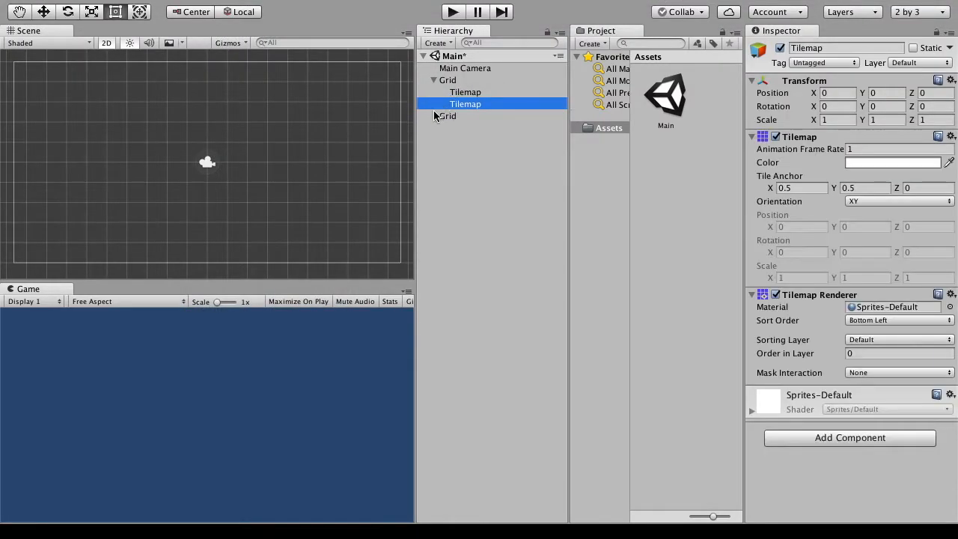
- Delete the empty second Grid, its accidental duplicate and the second Tilemap under the first Grid
right_click(442, 116)
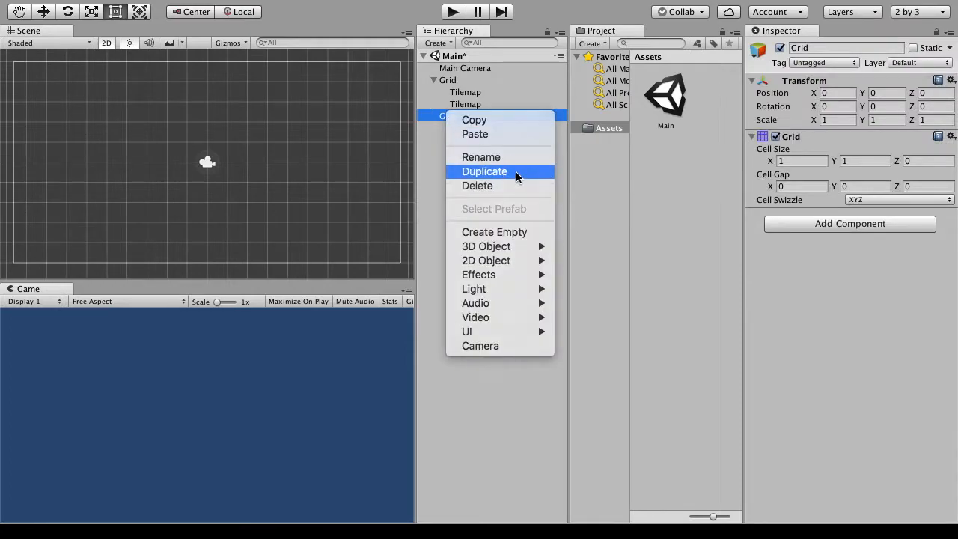
left_click(516, 172)
right_click(459, 129)
left_click(483, 197)
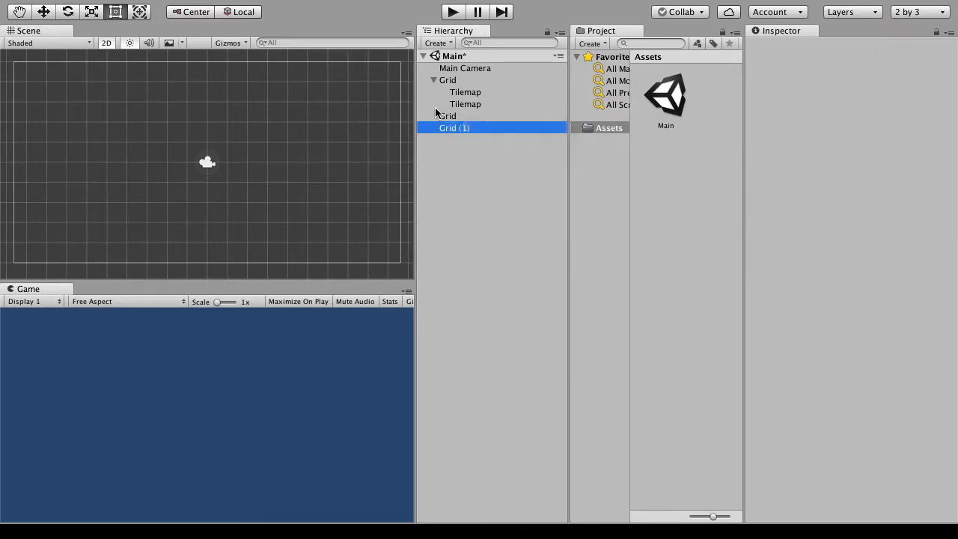
left_click(449, 116)
right_click(454, 114)
left_click(483, 187)
right_click(456, 105)
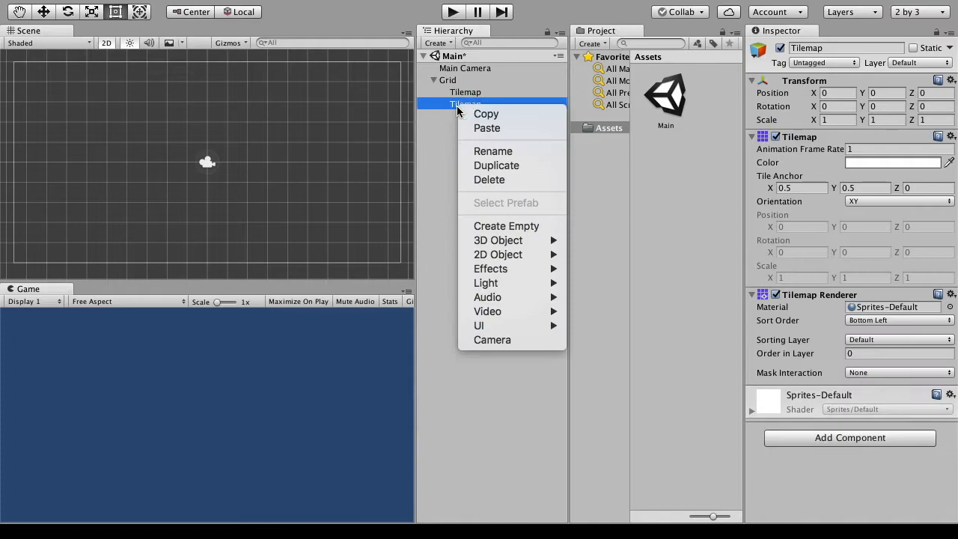
left_click(485, 179)
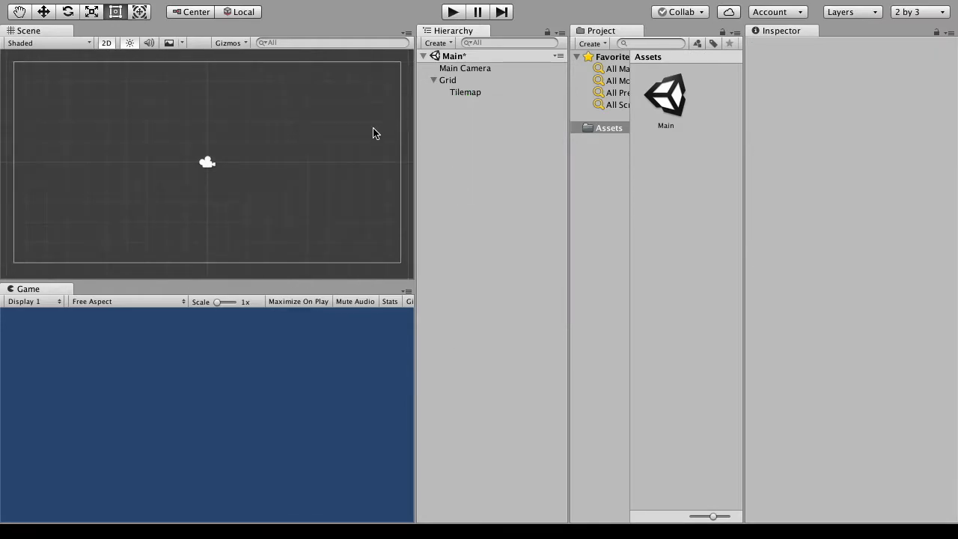
- Open the Tile Palette window and dock it beside the Game view
mouse_move(386, 3)
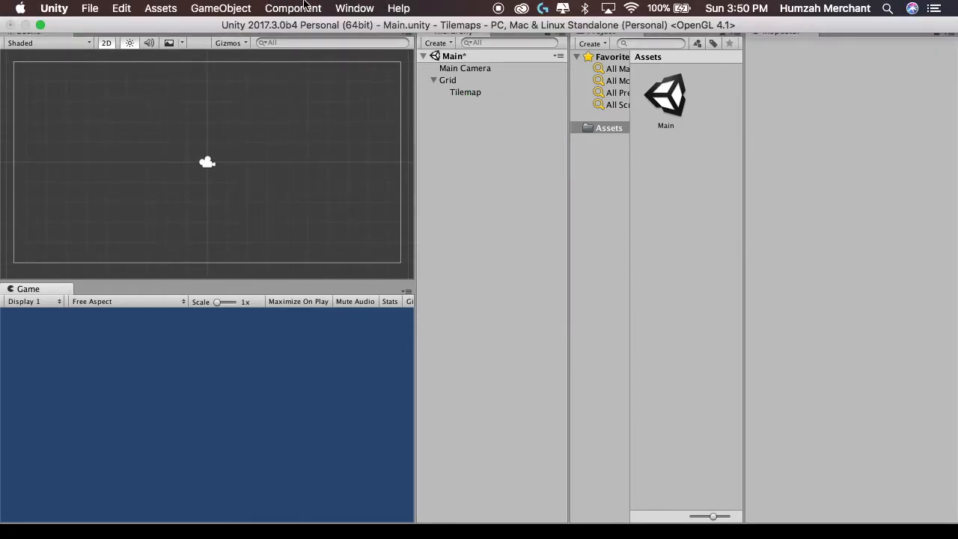
left_click(355, 9)
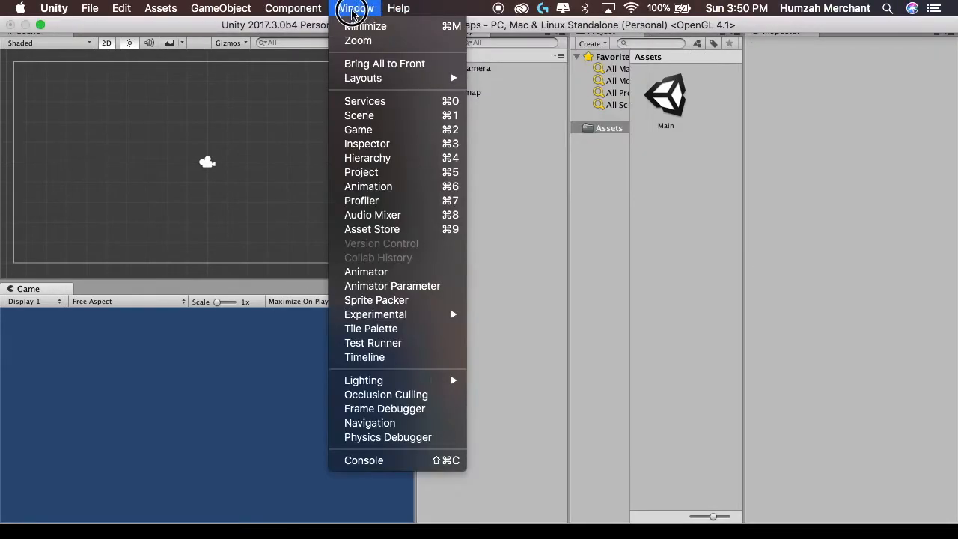
left_click(335, 329)
left_click_drag(2, 258, 176, 289)
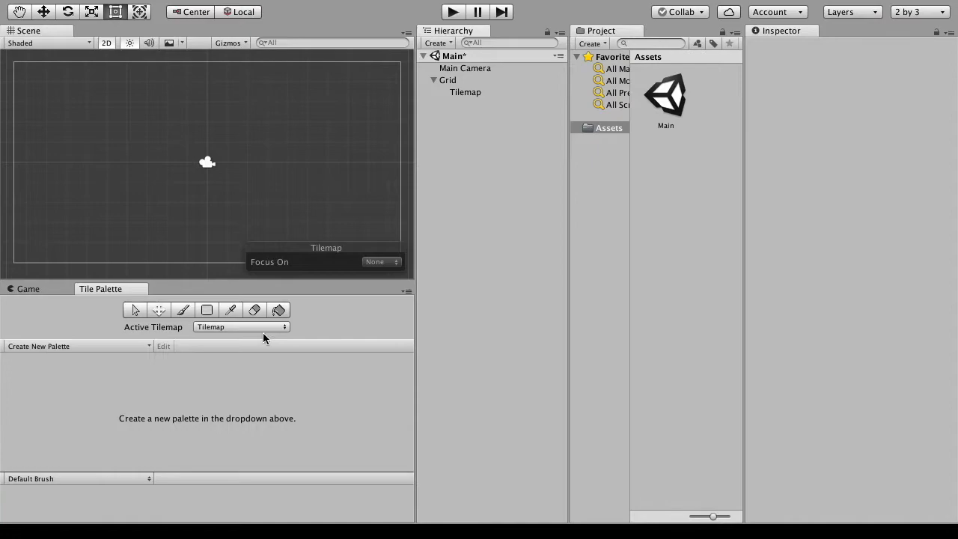
left_click_drag(568, 150, 532, 150)
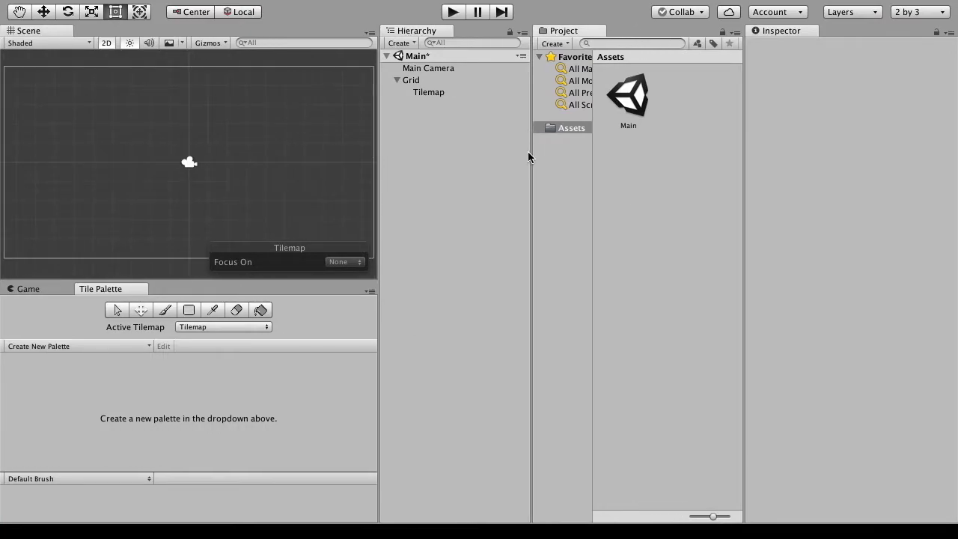
left_click_drag(377, 154, 413, 147)
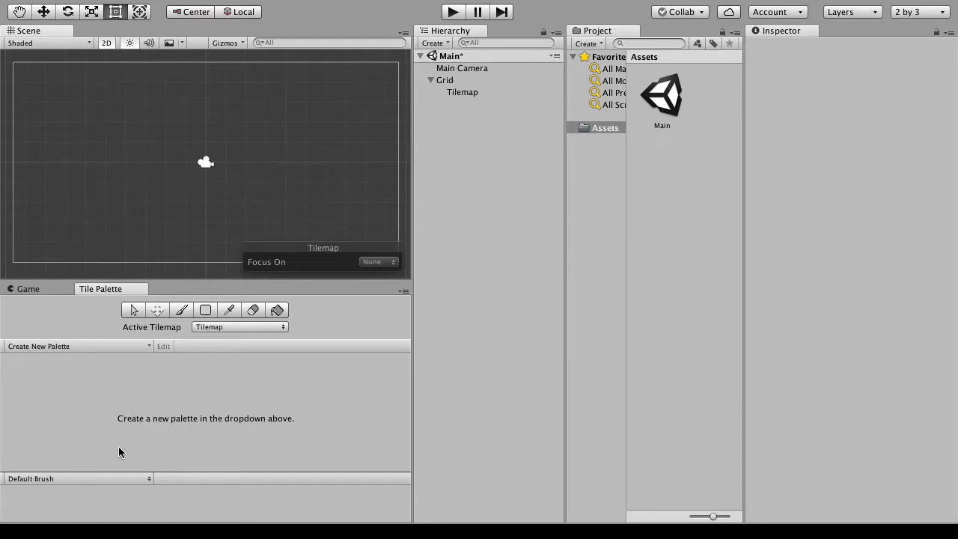
- Take Unity out of full screen, switch to Finder and open the tower-defense-top-down folder in Downloads
mouse_move(75, 536)
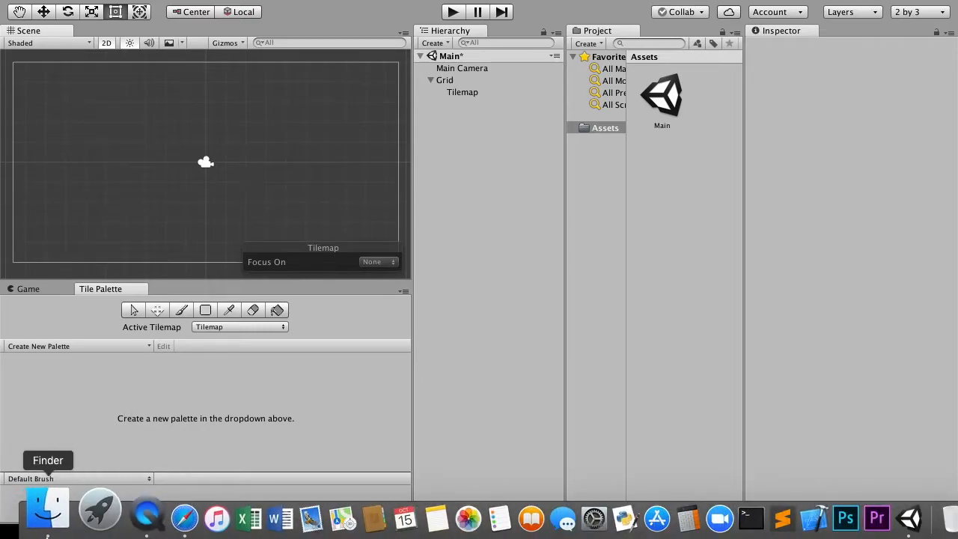
left_click(784, 167)
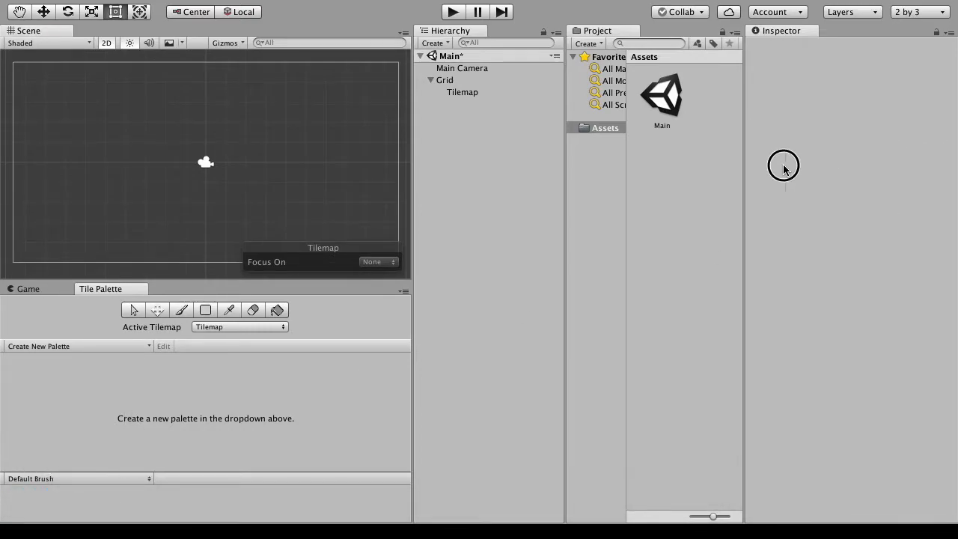
left_click(40, 25)
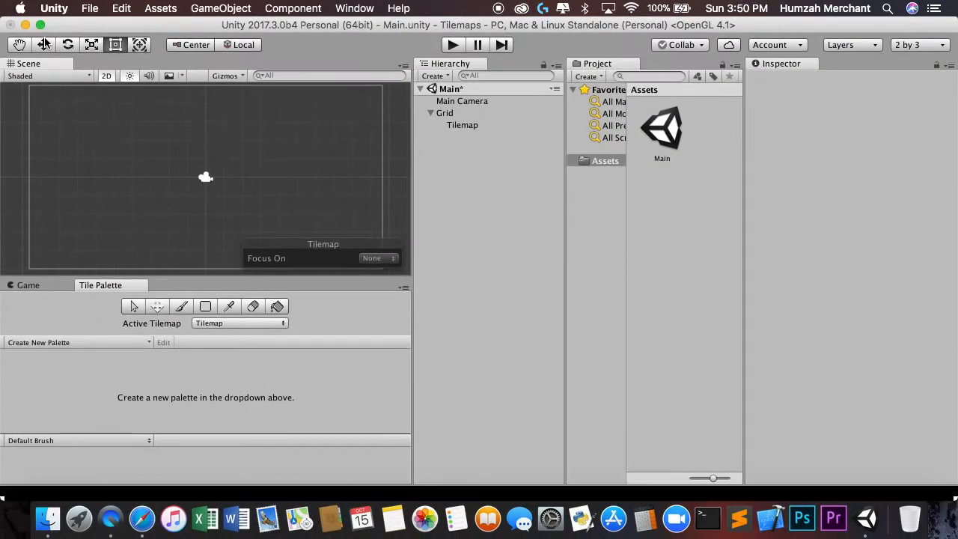
left_click_drag(494, 1, 441, 98)
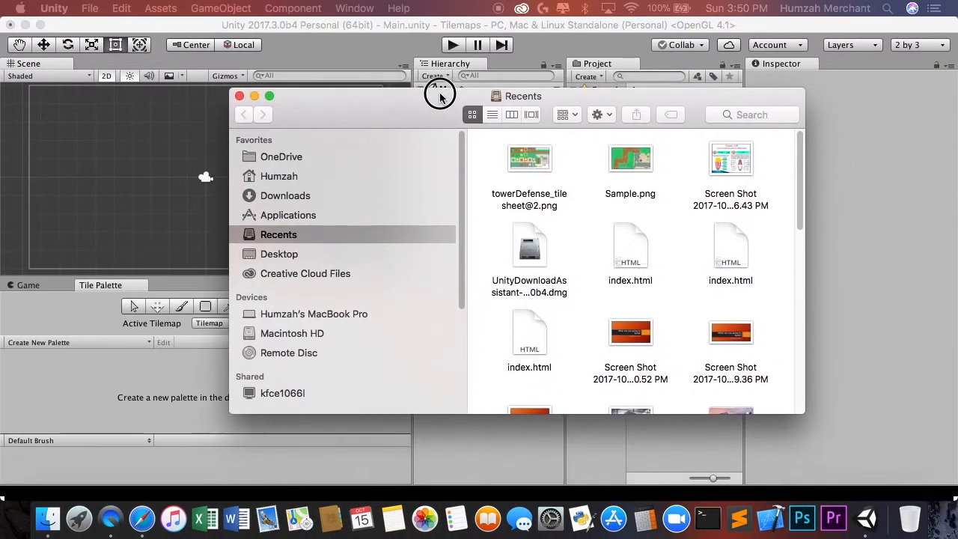
left_click(310, 197)
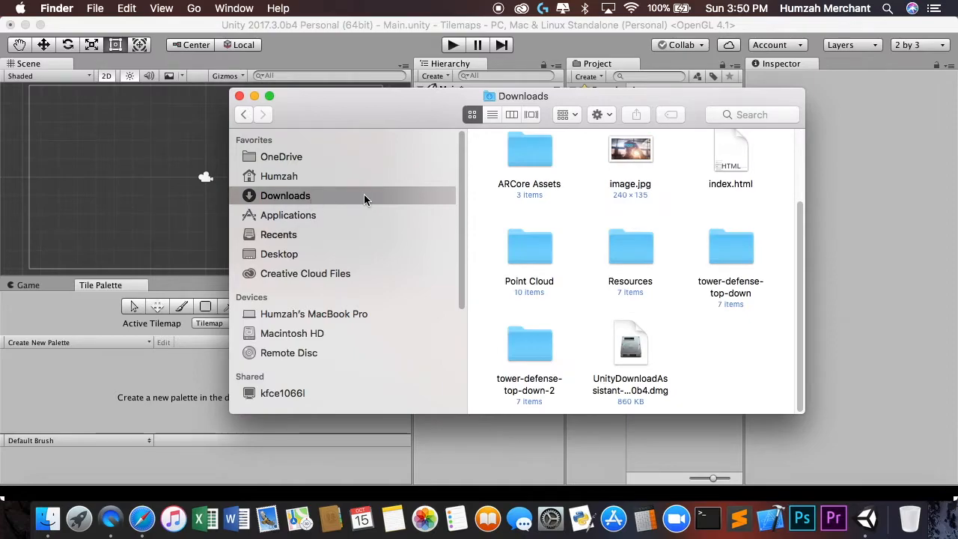
left_click(715, 243)
double_click(714, 241)
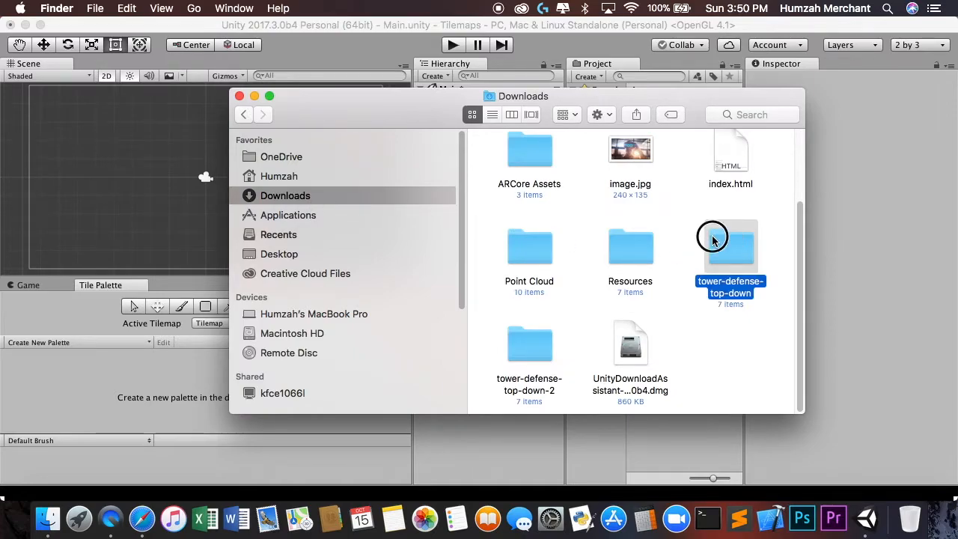
- Import the Retina folder from the PNG folder into the project's Assets and return Unity to full screen
double_click(586, 154)
left_click(598, 151)
double_click(597, 152)
left_click(244, 114)
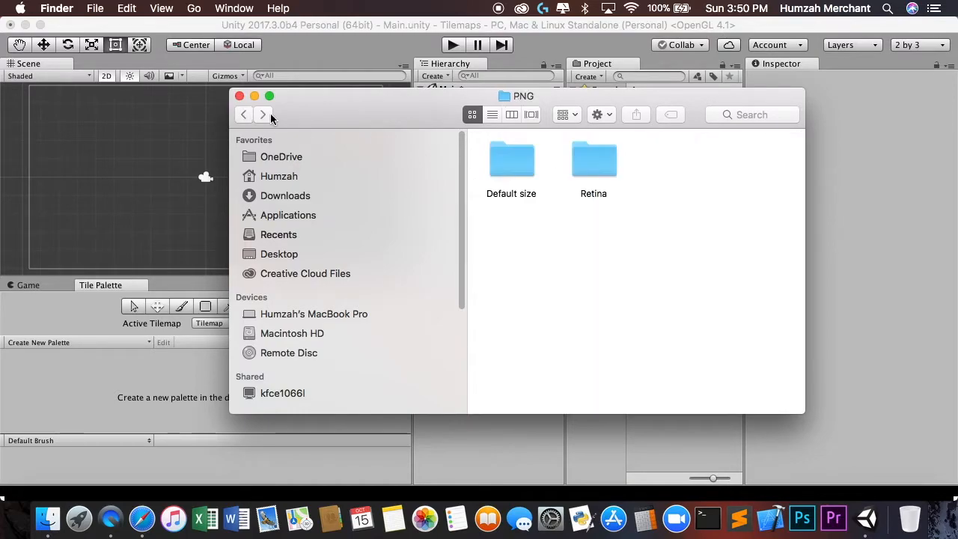
left_click_drag(502, 109, 463, 283)
left_click_drag(555, 346, 539, 180)
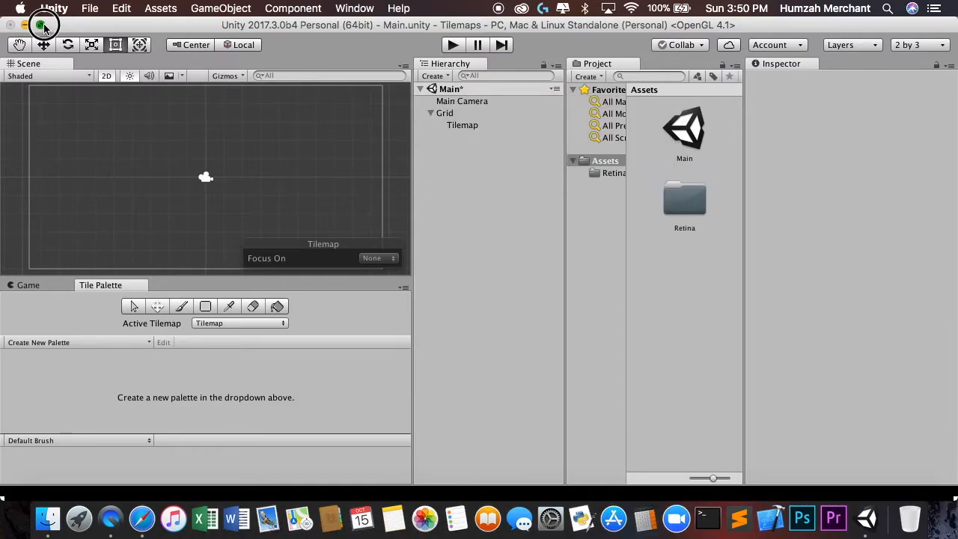
left_click(41, 25)
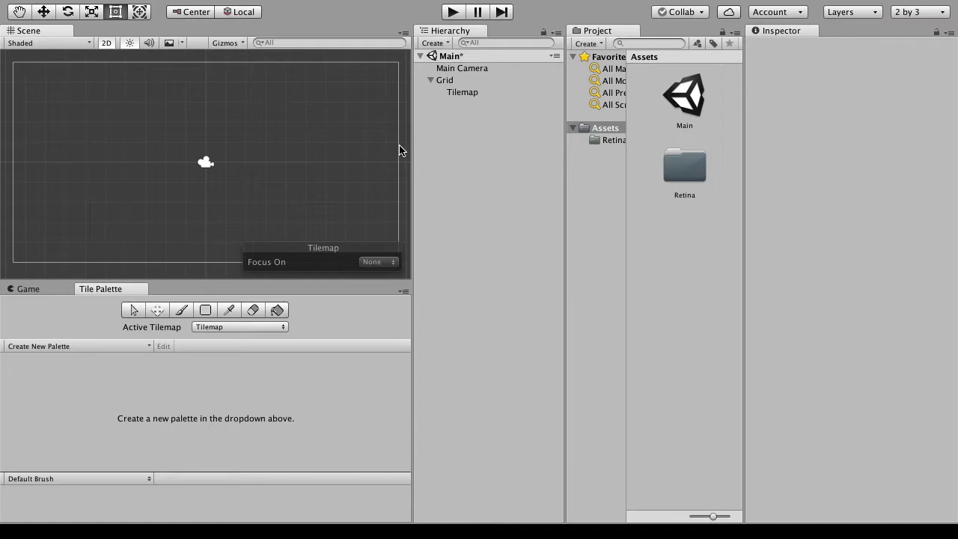
- Create a new tile palette named Palette with a Rectangle grid and Automatic cell size
left_click(52, 348)
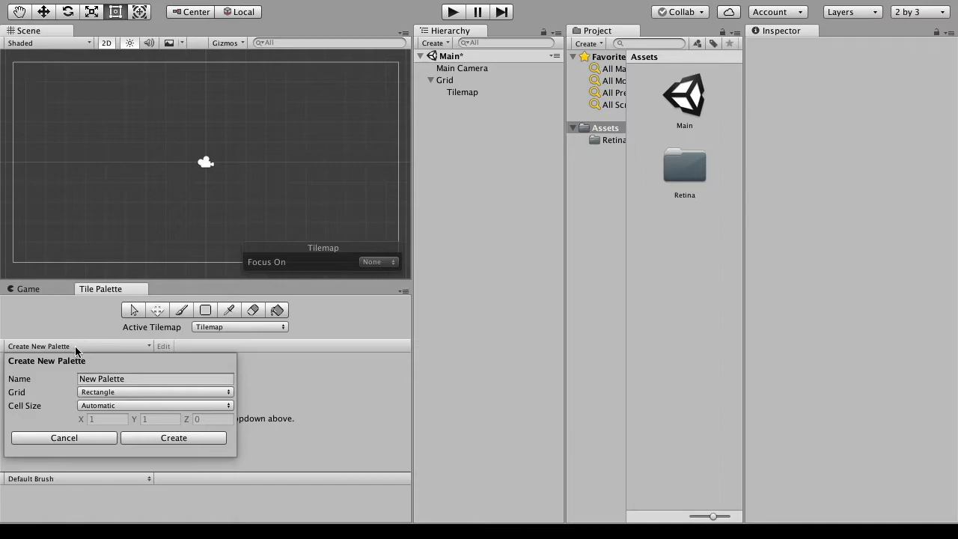
left_click(129, 378)
type("Pe")
left_click(166, 440)
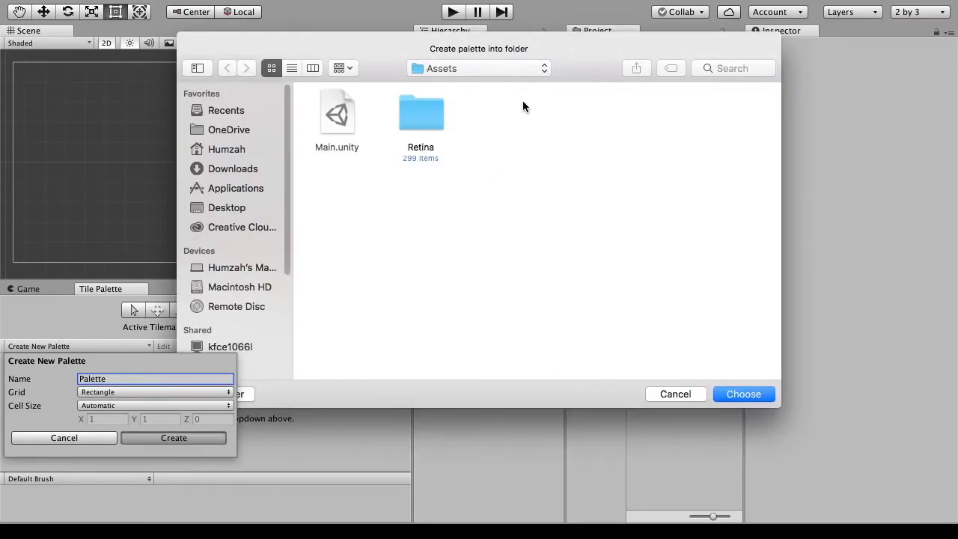
- Create a Palettes folder inside Assets and save the new palette into it
left_click(509, 69)
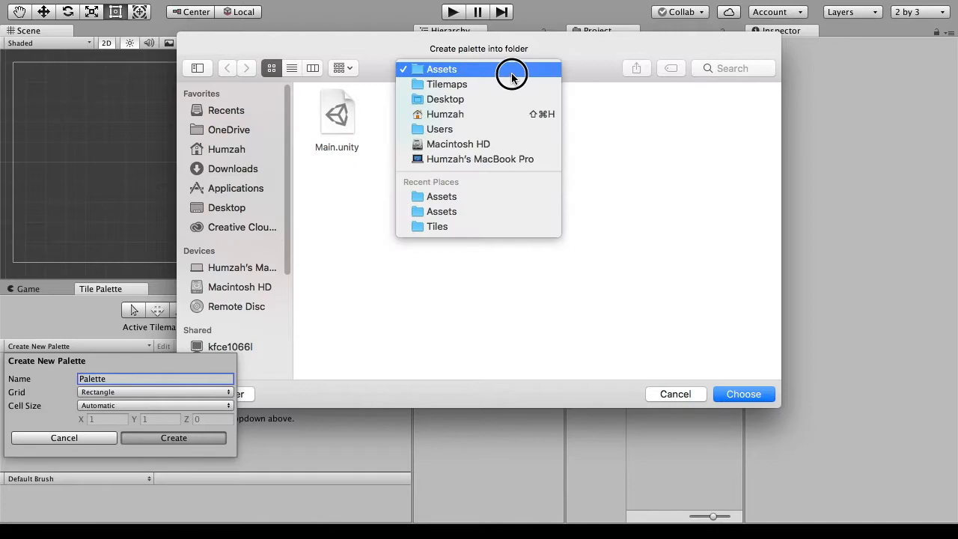
left_click(506, 81)
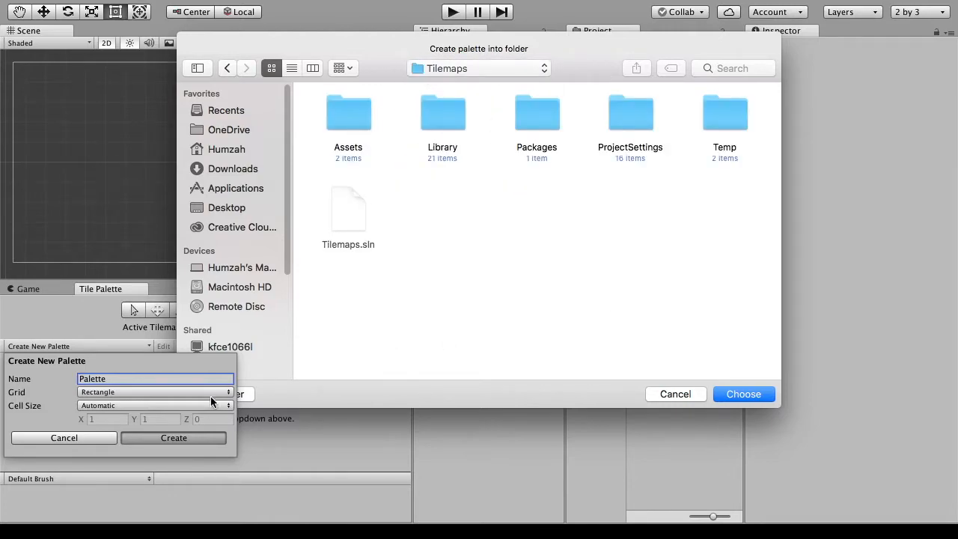
double_click(347, 114)
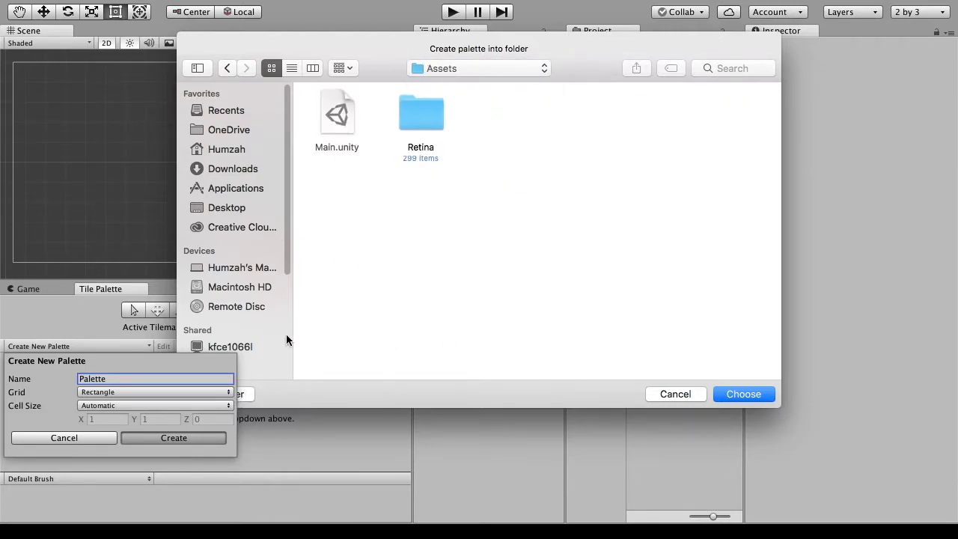
left_click(241, 393)
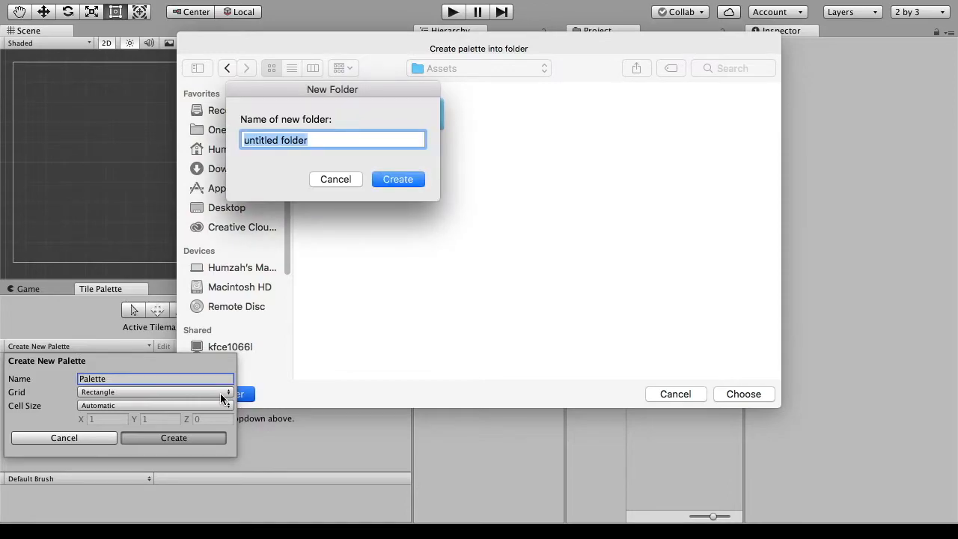
type("Palette")
key("Return")
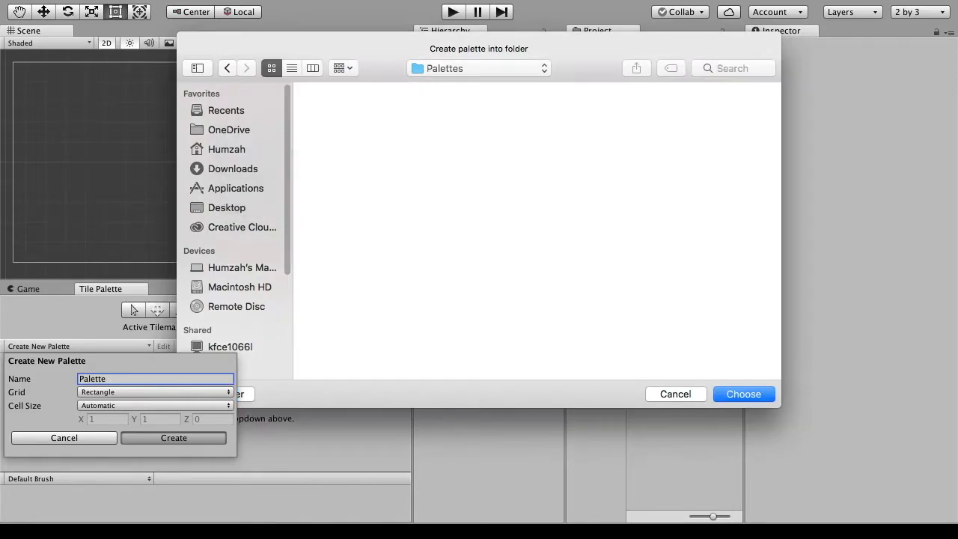
left_click(725, 394)
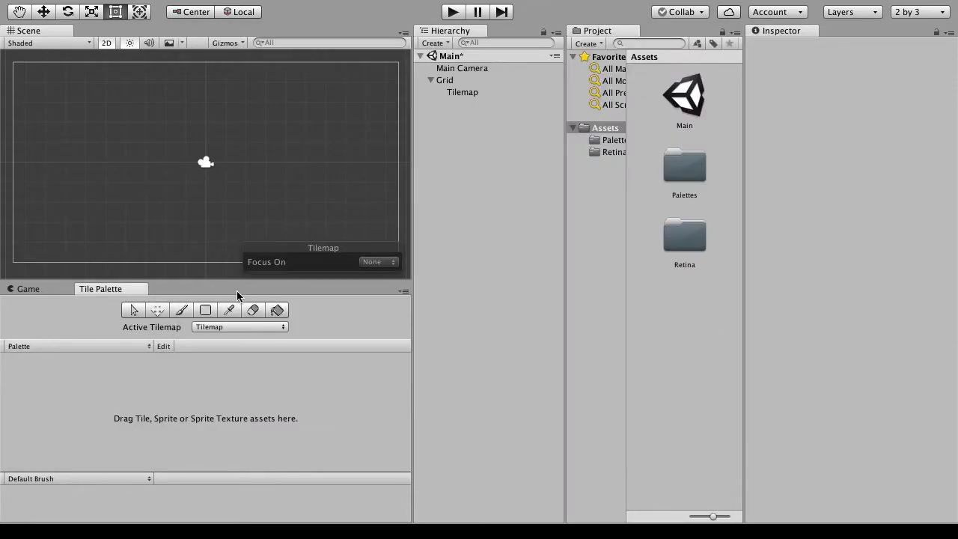
- Open the Retina folder and add its first sprite to the palette, saving it as towerDefense_tile001
left_click(122, 344)
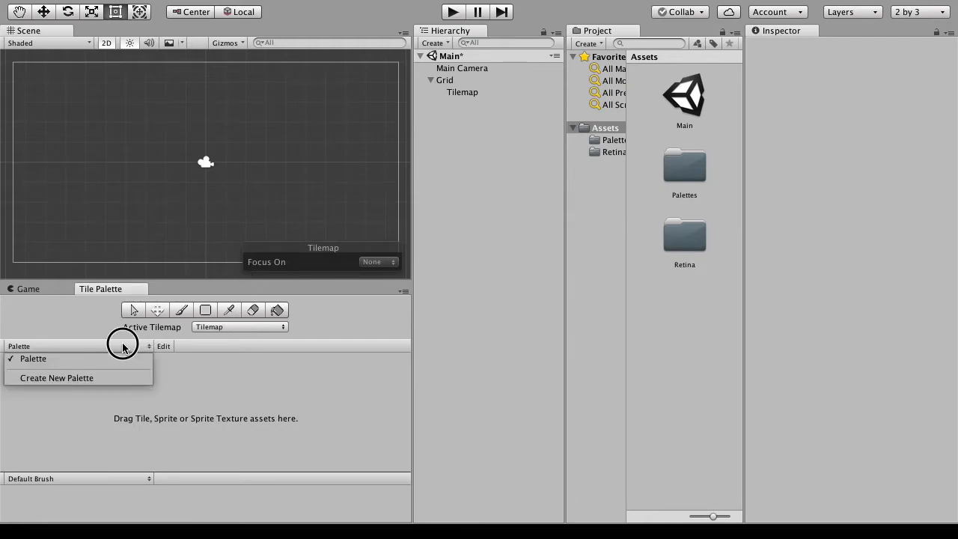
left_click(588, 376)
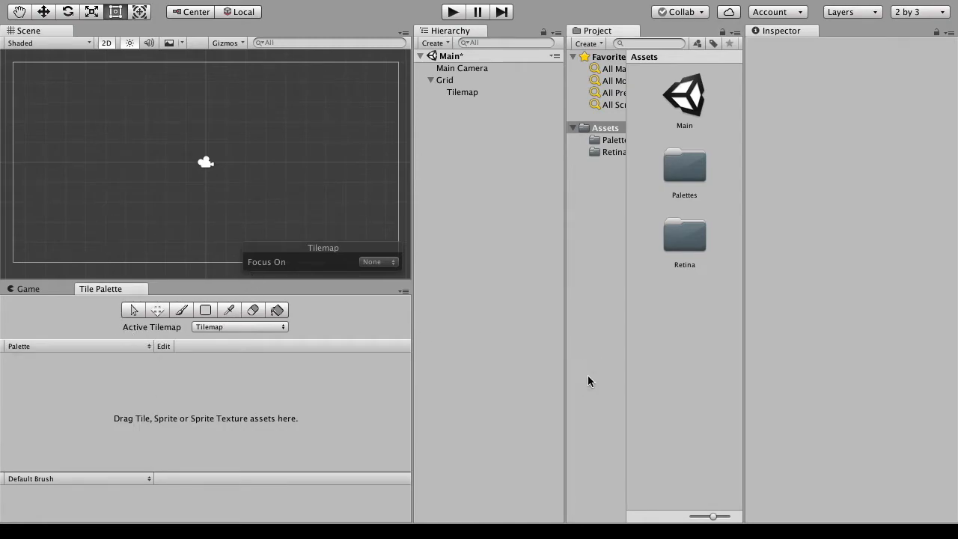
left_click(686, 249)
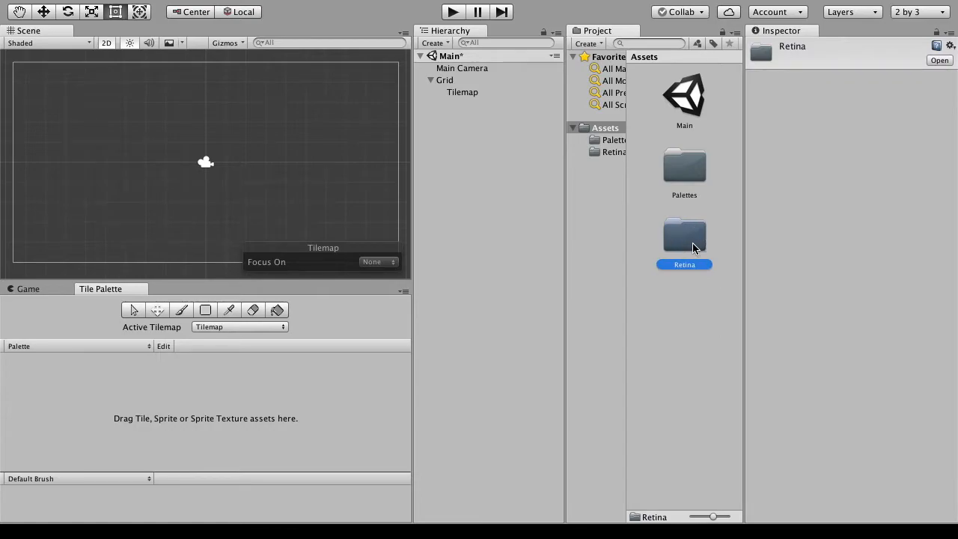
double_click(692, 243)
left_click_drag(691, 95, 185, 420)
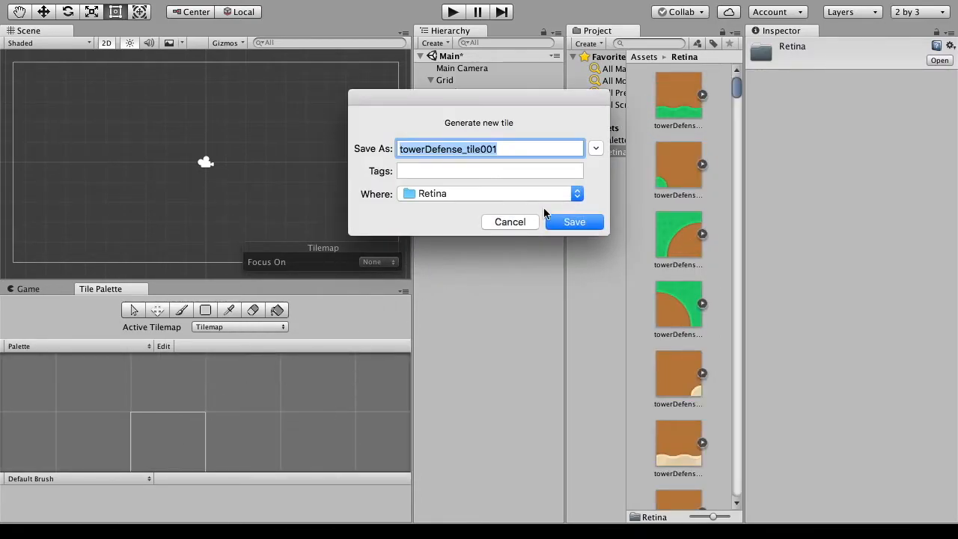
left_click(603, 234)
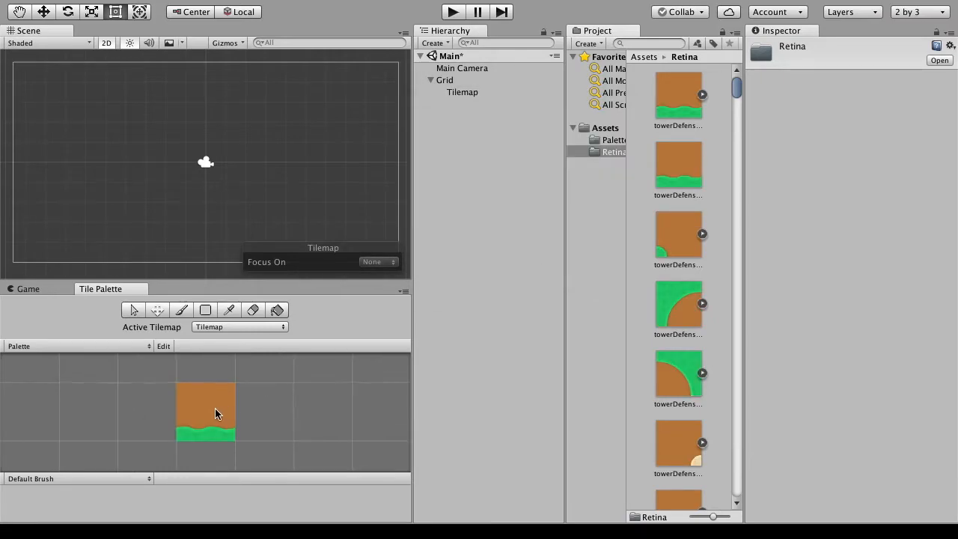
- Add two more Retina sprites to separate palette cells, saving them as towerDefense_tile003 and towerDefense_tile002
scroll(215, 408, "down", 4)
scroll(225, 389, "down", 4)
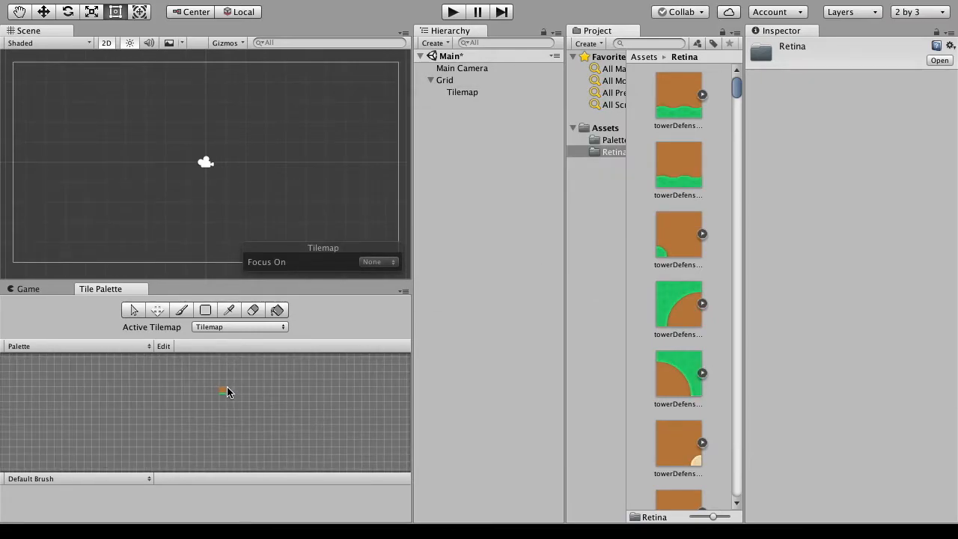
left_click_drag(686, 288, 219, 442)
left_click(575, 222)
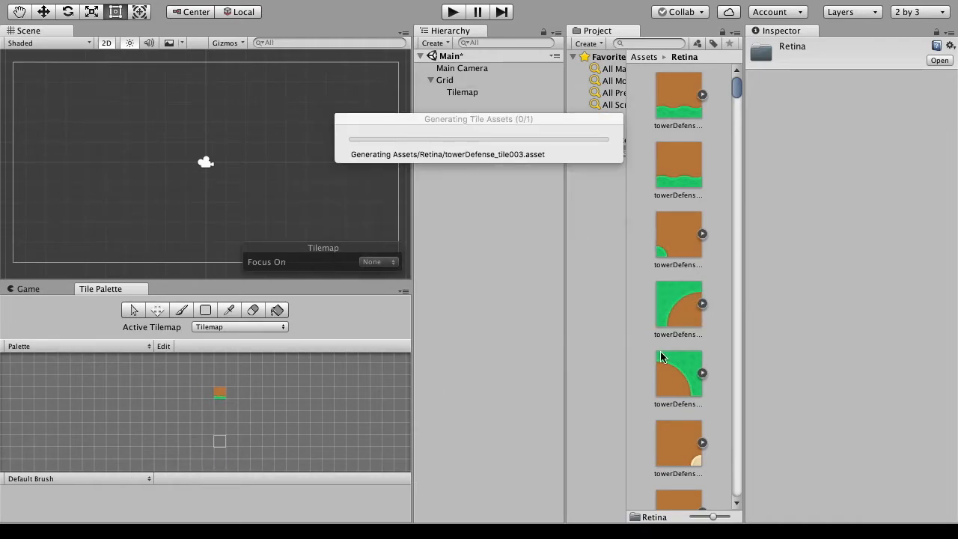
left_click_drag(668, 230, 292, 432)
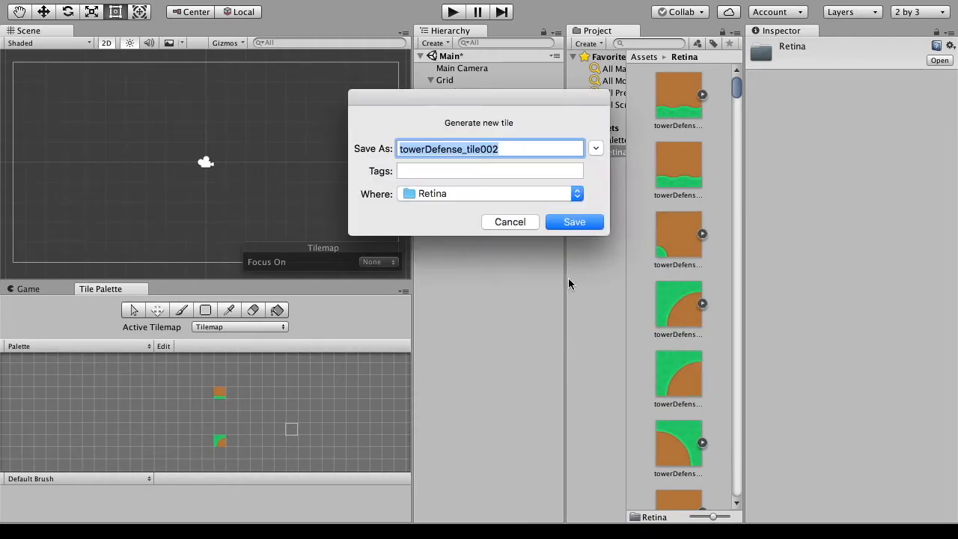
left_click(573, 220)
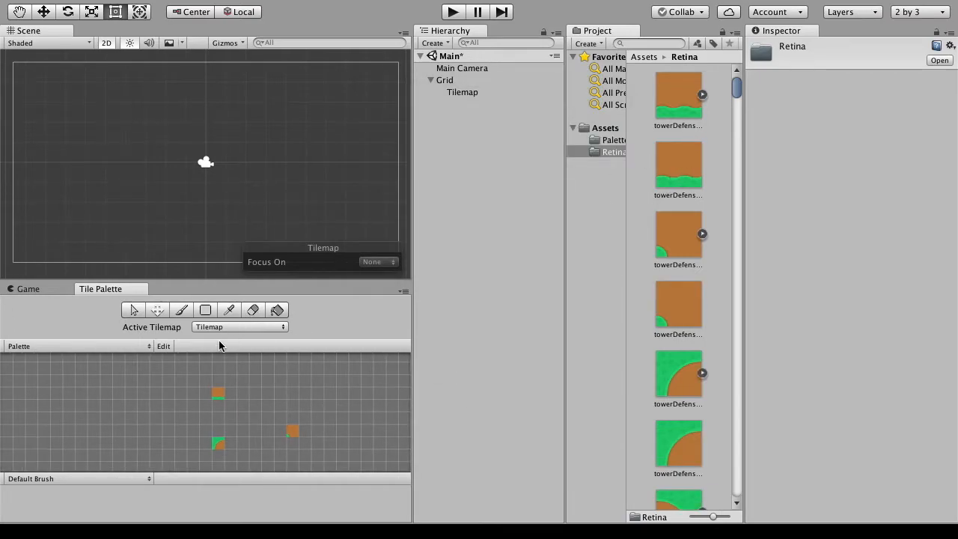
- Activate the paint brush and try selecting tiles and cells in the palette with it
key("b")
scroll(234, 412, "down", 3)
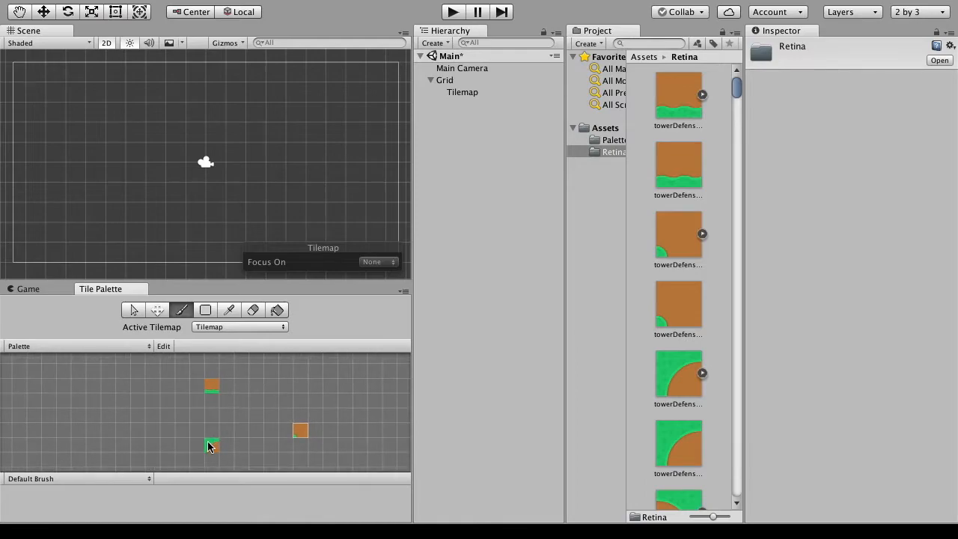
scroll(209, 438, "up", 5)
left_click_drag(214, 365, 213, 404)
middle_click_drag(219, 370, 235, 413)
scroll(217, 408, "up", 5)
scroll(237, 409, "down", 1)
left_click(270, 402)
scroll(239, 399, "up", 3)
scroll(239, 399, "down", 4)
scroll(239, 400, "up", 2)
middle_click_drag(239, 400, 271, 396)
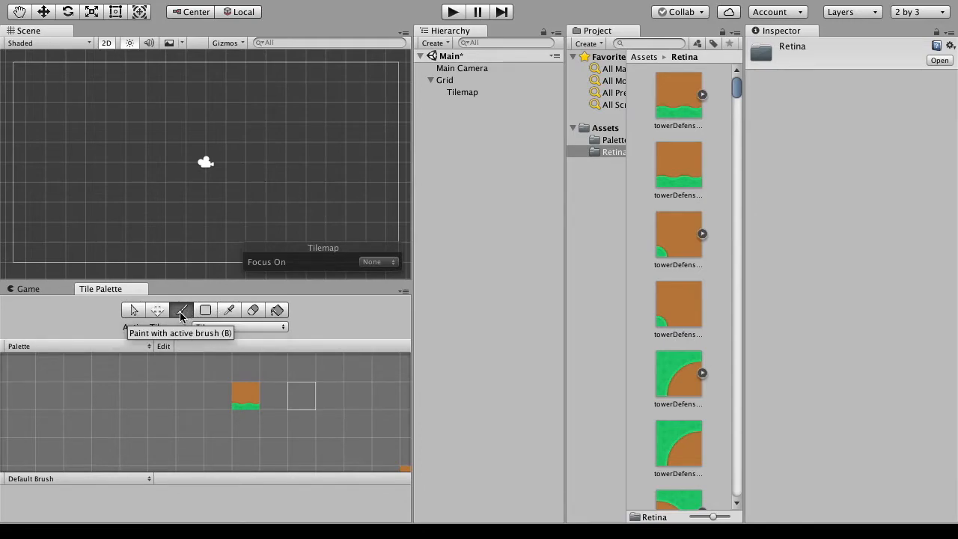
- Pick each of the three palette tiles in turn with the tile picker, finishing with the upper grass-edged dirt tile as the brush
left_click(231, 311)
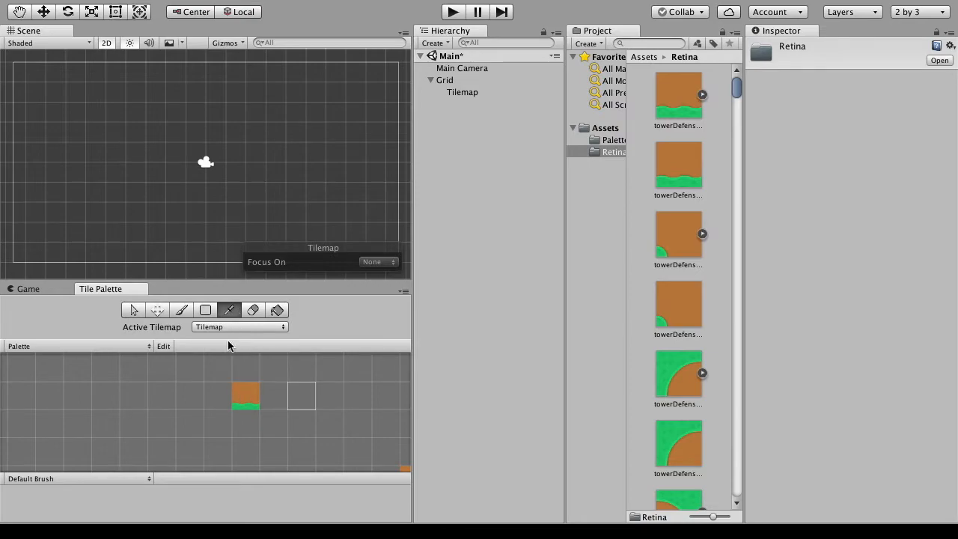
left_click(237, 395)
scroll(273, 389, "down", 2)
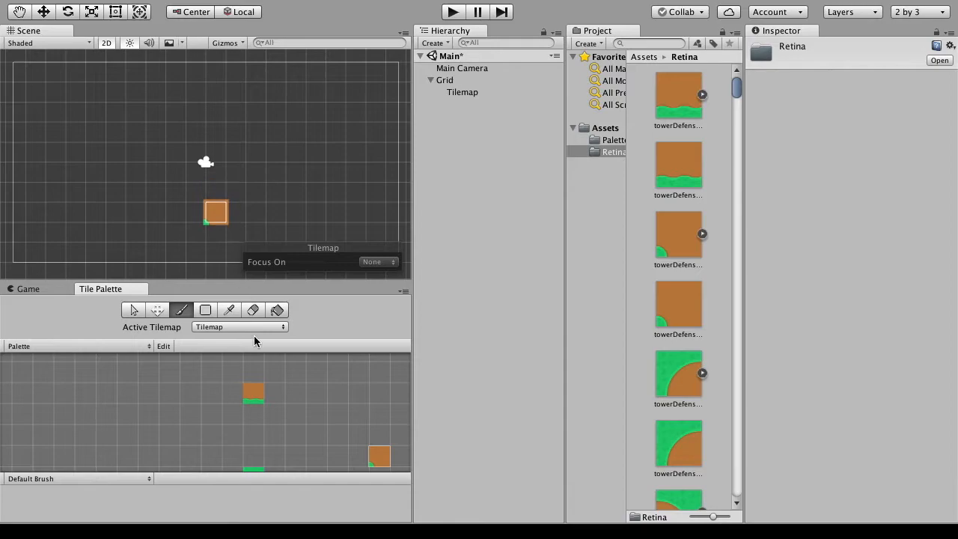
left_click(230, 312)
left_click(253, 394)
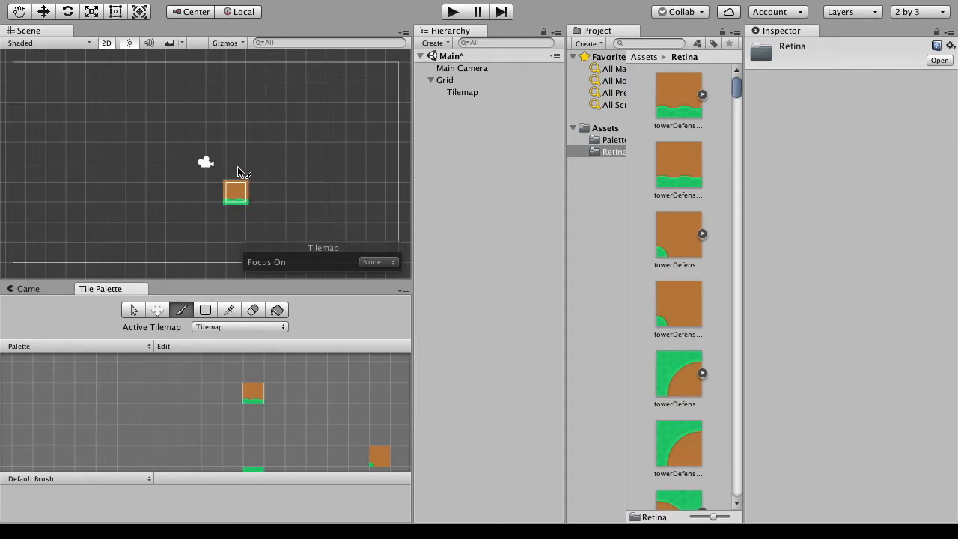
left_click(228, 310)
left_click(254, 469)
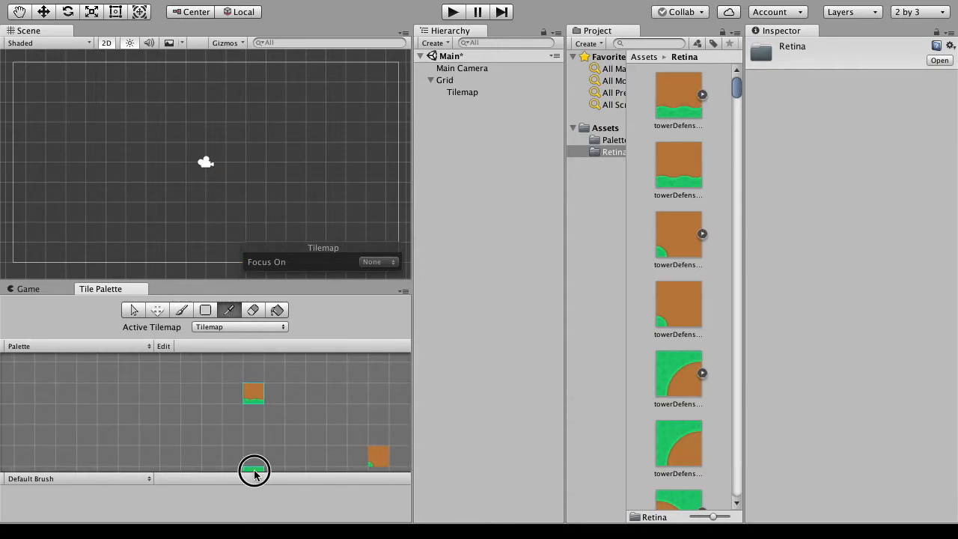
left_click(230, 310)
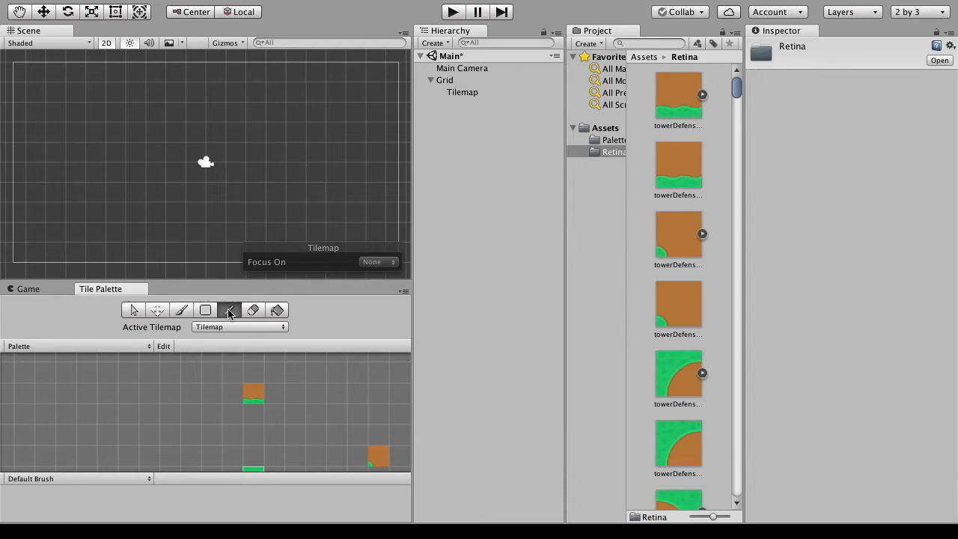
left_click(253, 391)
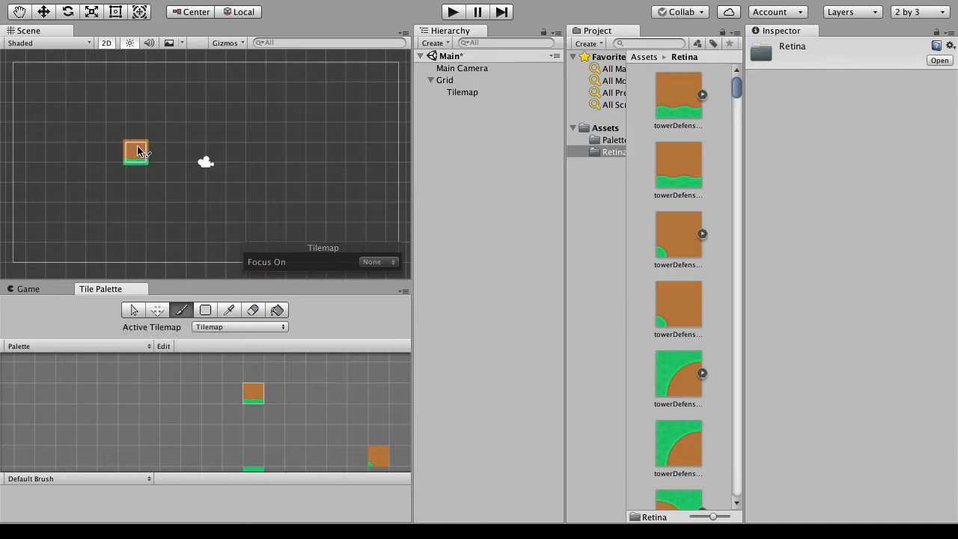
- Paint a horizontal row of about 12 grass-edged dirt tiles in the scene and erase the two extra tiles above it
left_click(136, 192)
mouse_move(137, 192)
left_mouse_down()
mouse_move(263, 188)
mouse_move(355, 203)
left_mouse_up()
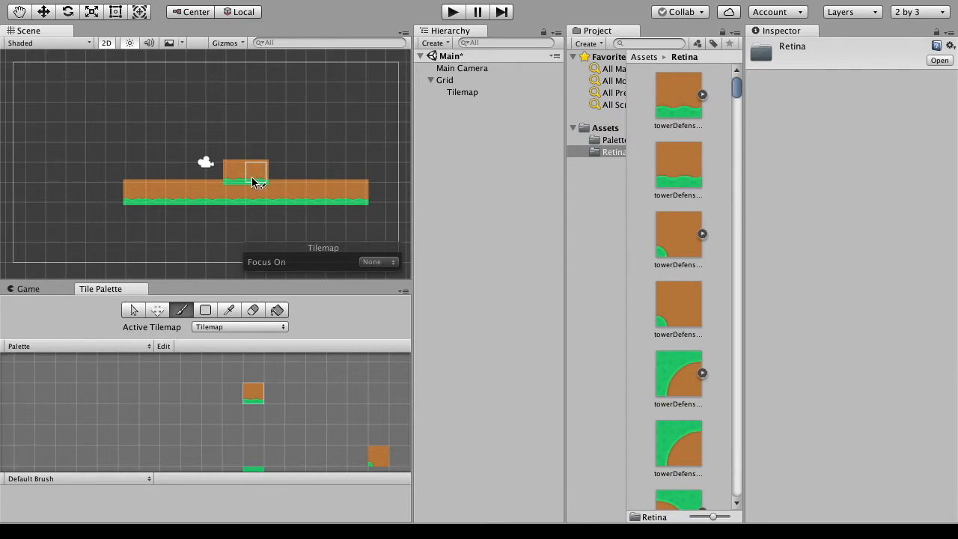
left_click(255, 313)
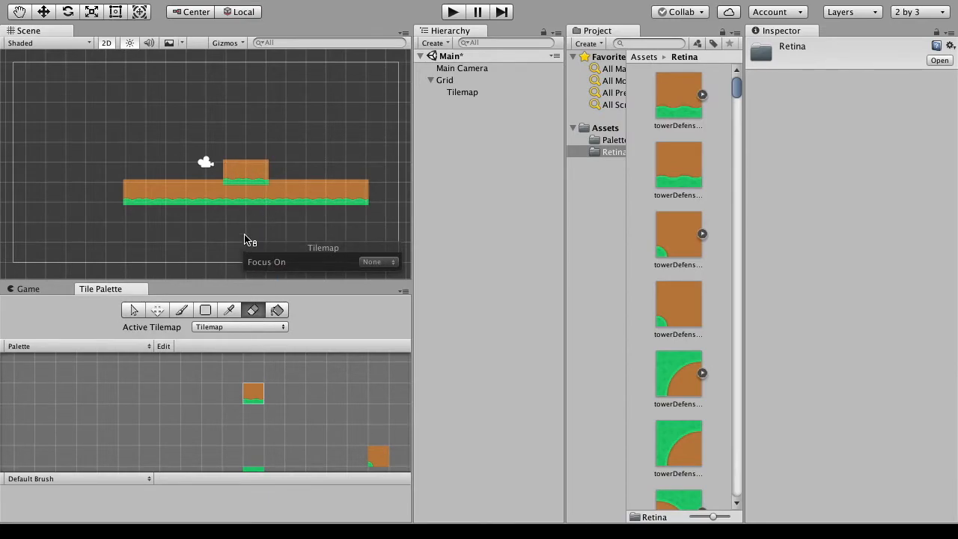
left_click(232, 176)
left_click(256, 174)
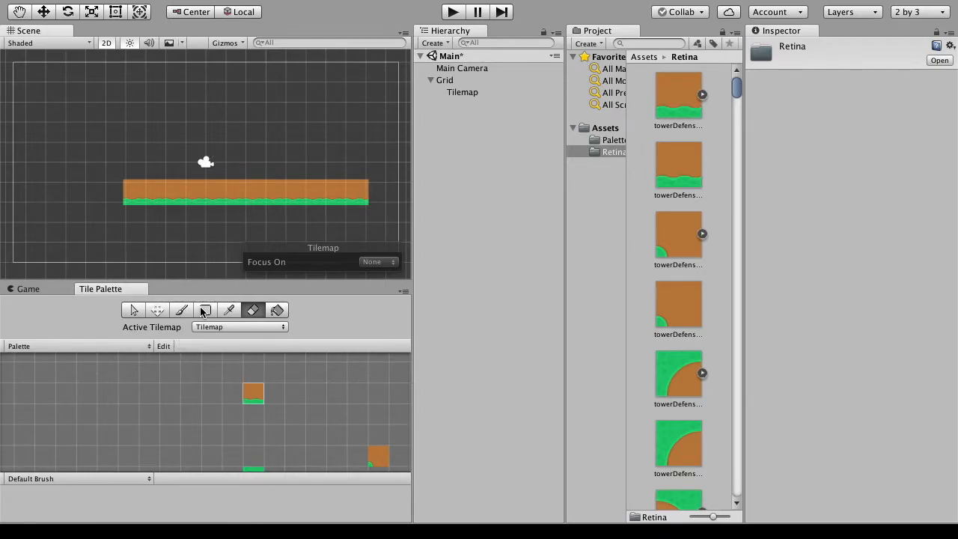
- Brush a rectangular ring of tiles above the row and box-fill it into a solid block of about 14 by 7 tiles
left_click(181, 310)
mouse_move(142, 191)
left_mouse_down()
mouse_move(122, 103)
mouse_move(131, 84)
mouse_move(338, 84)
mouse_move(368, 100)
mouse_move(363, 197)
mouse_move(367, 105)
left_mouse_up()
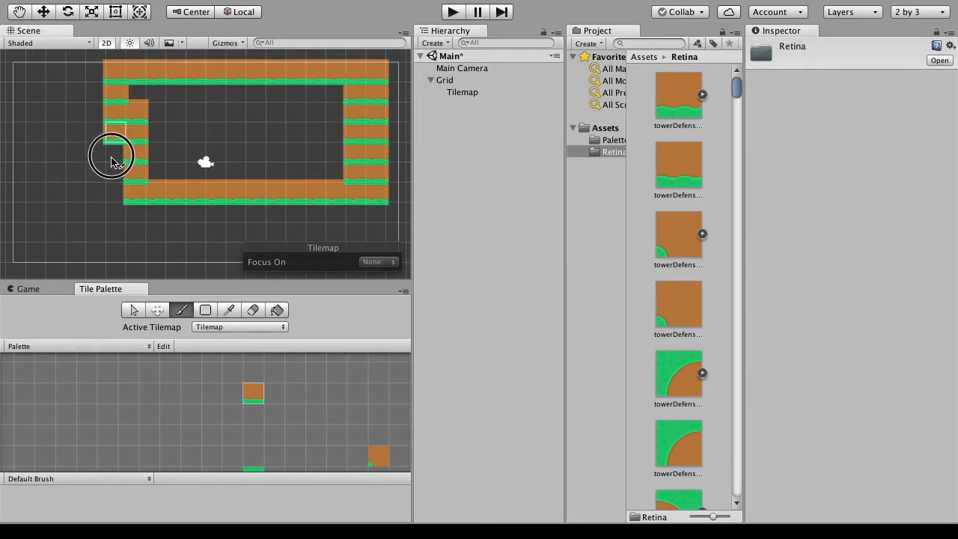
left_click(205, 310)
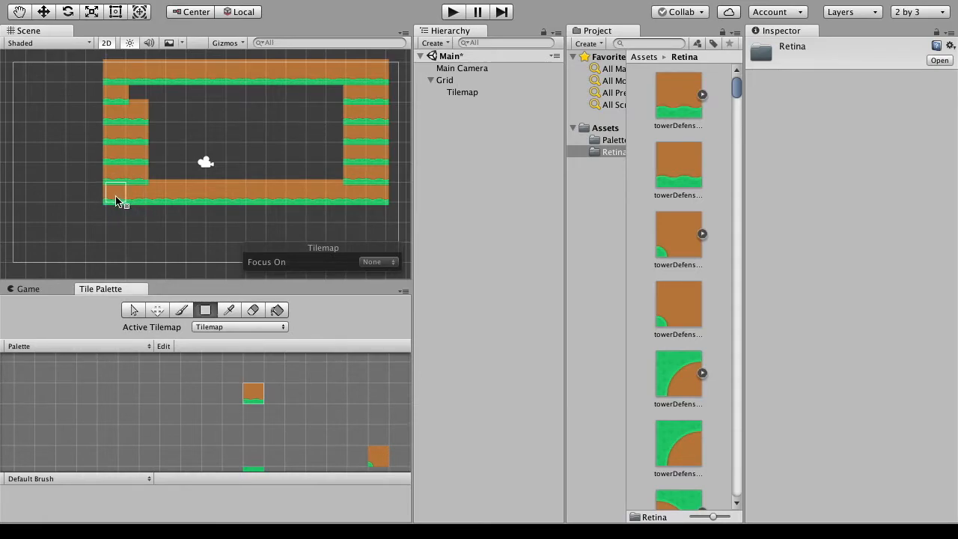
left_click_drag(117, 197, 378, 74)
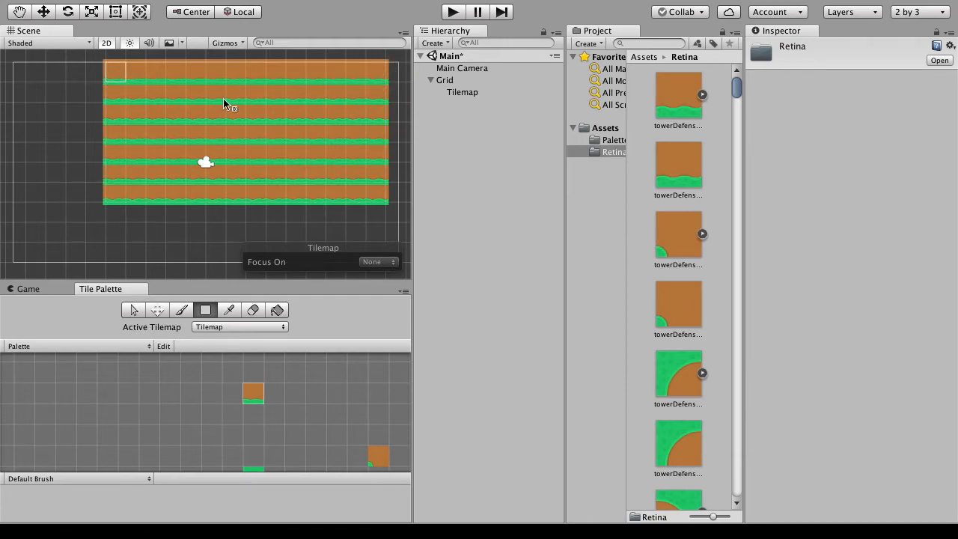
- Box-erase an opening of about 5 by 3 tiles inside the block and try the Move tool on the tilemap
mouse_move(195, 111)
left_mouse_down()
mouse_move(235, 142)
mouse_move(274, 153)
left_mouse_up()
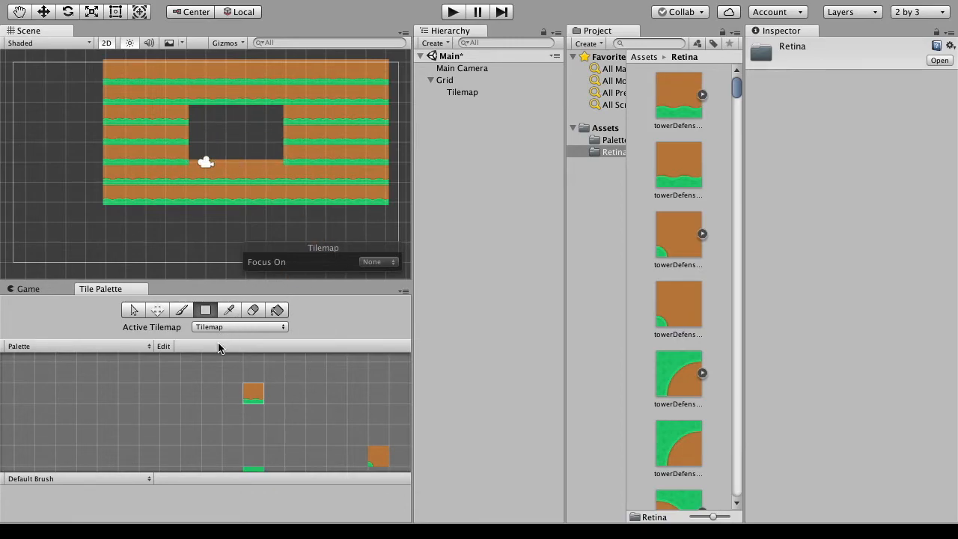
left_click(156, 310)
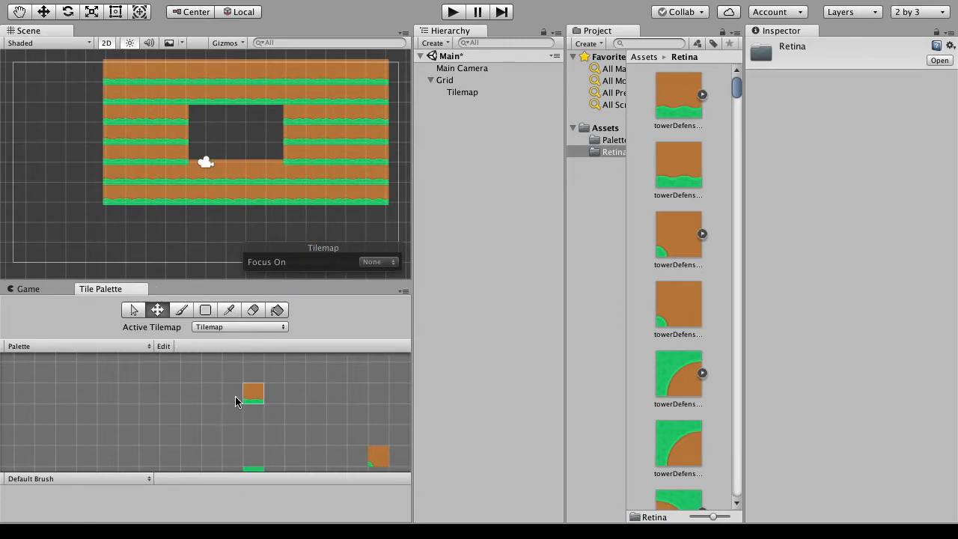
left_click_drag(218, 230, 209, 247)
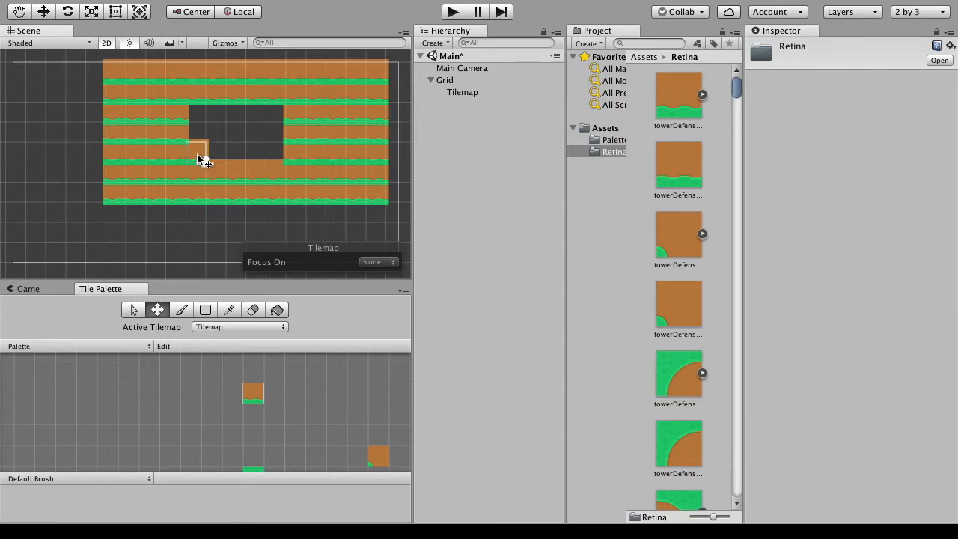
left_click(133, 193)
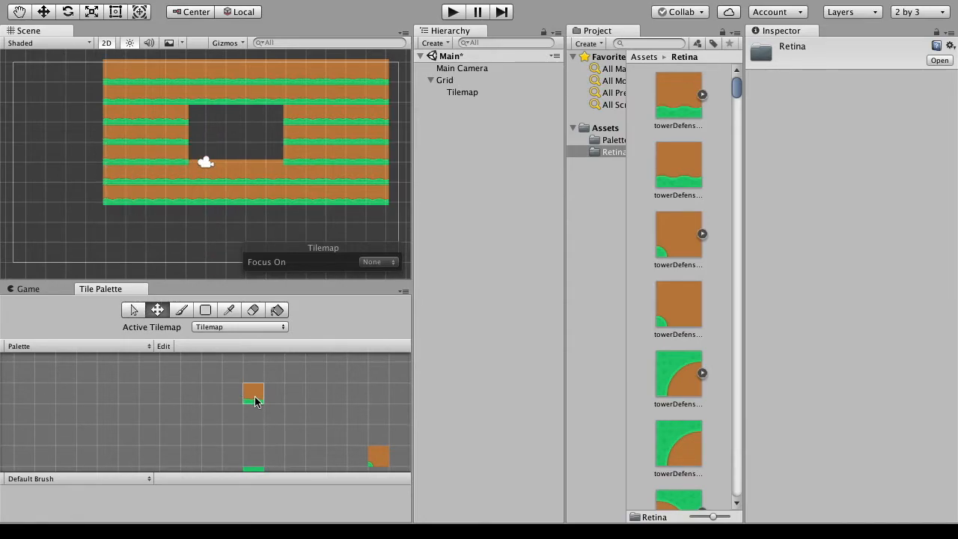
- Erase part of the block freehand with the eraser and clear all remaining tiles with a box erase
left_click(183, 313)
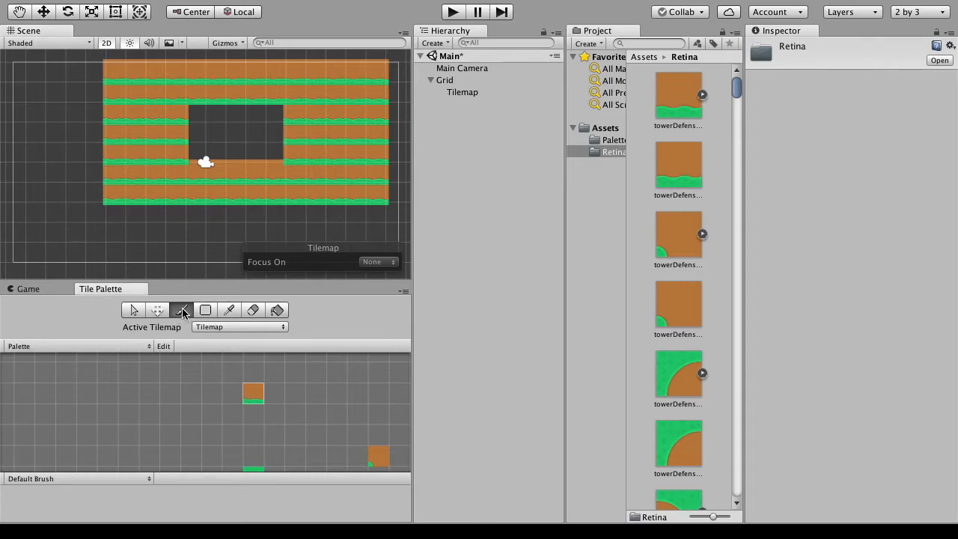
left_click(253, 310)
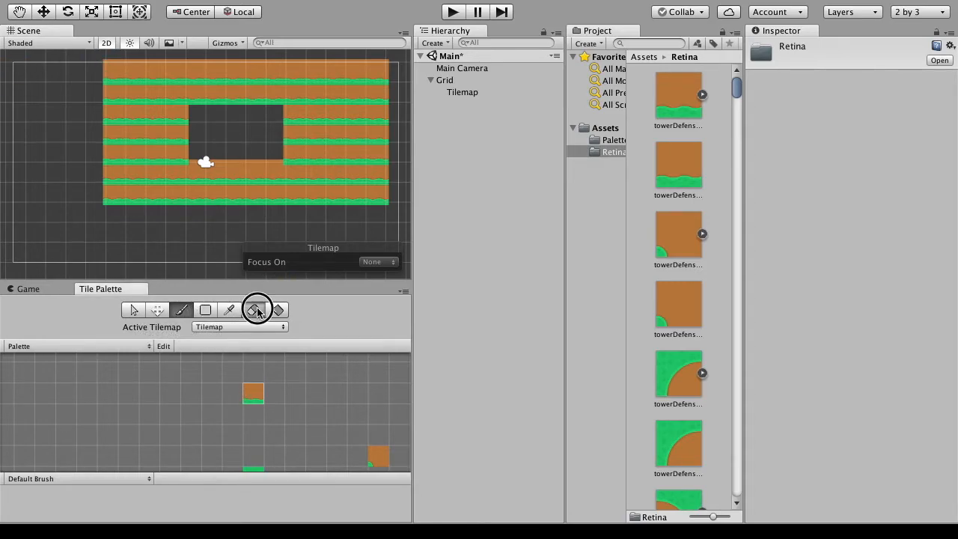
mouse_move(111, 134)
left_mouse_down()
mouse_move(101, 107)
mouse_move(128, 157)
mouse_move(124, 215)
mouse_move(162, 192)
mouse_move(287, 179)
mouse_move(245, 202)
left_mouse_up()
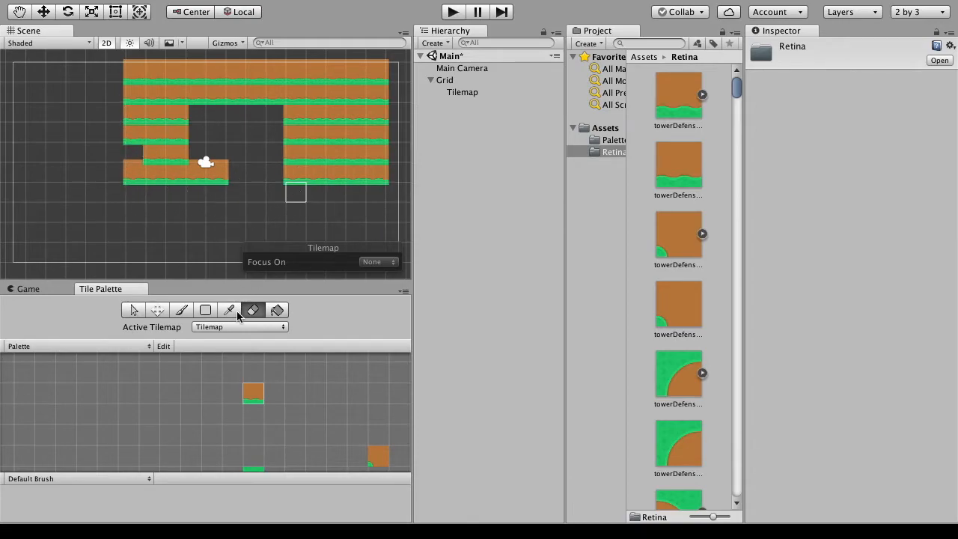
left_click(205, 310)
mouse_move(375, 196)
left_mouse_down()
mouse_move(129, 74)
mouse_move(374, 192)
left_mouse_up()
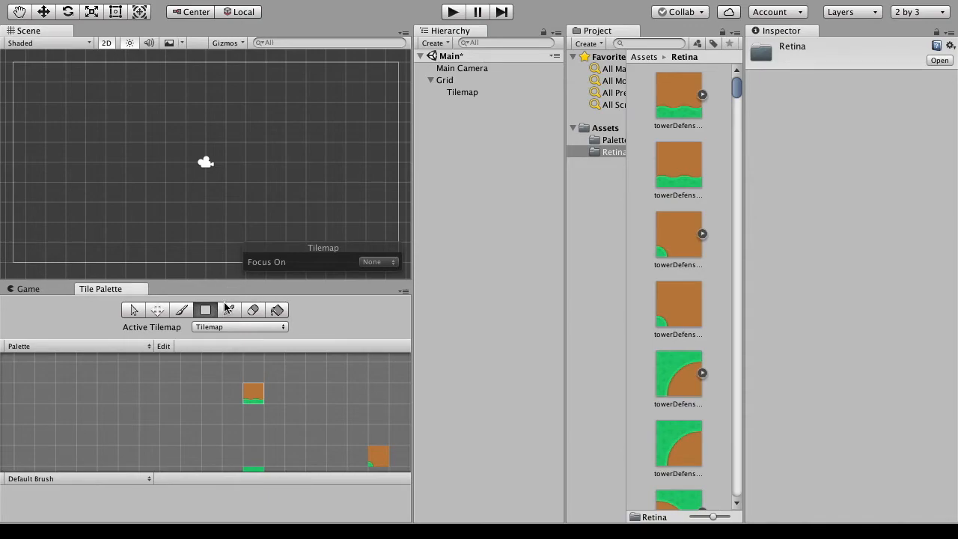
- Box-fill a block of about 4 by 4 grass-edged dirt tiles around the middle of the scene
left_click(228, 309)
left_click(205, 310)
left_click_drag(180, 217, 235, 157)
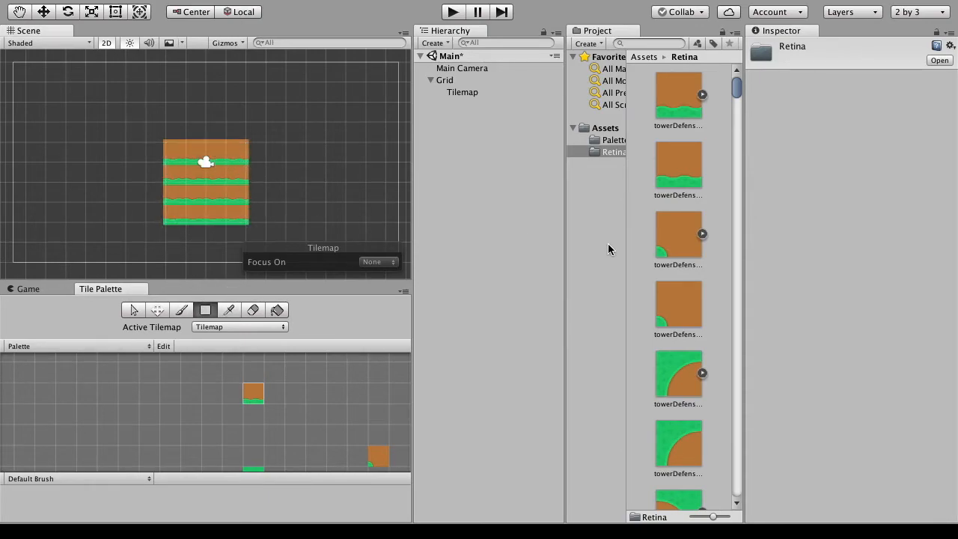
- Look through the Retina folder's sprites for the number sprites
scroll(691, 237, "down", 10)
scroll(684, 214, "up", 10)
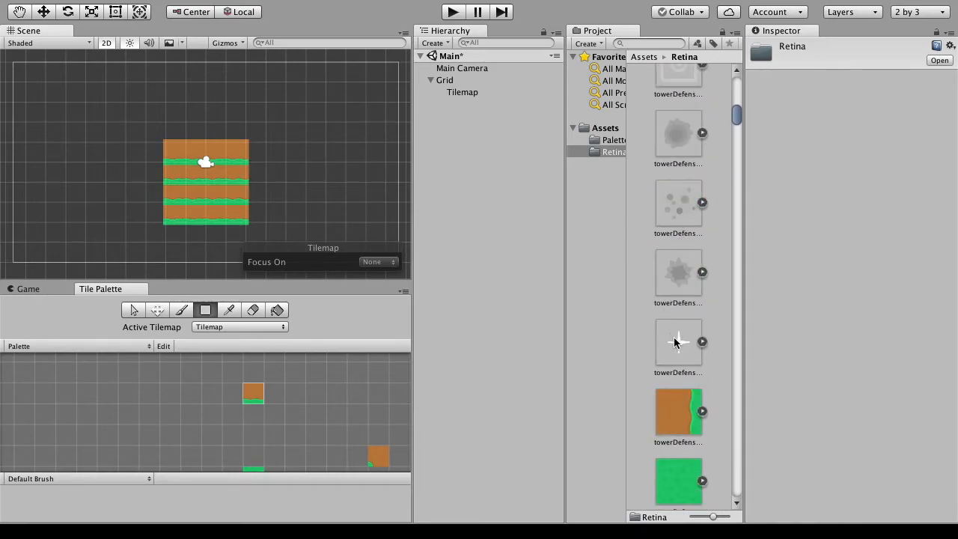
scroll(675, 342, "down", 20)
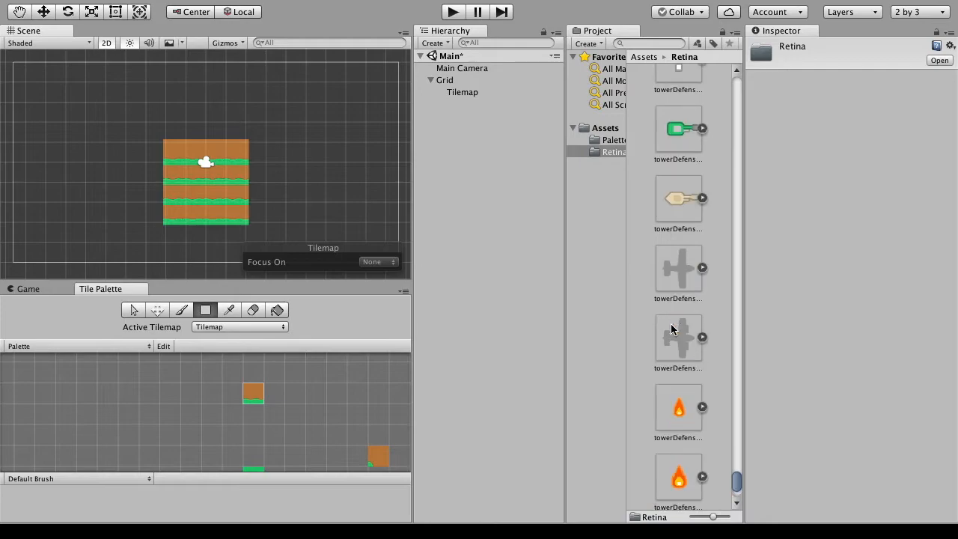
scroll(672, 329, "up", 8)
scroll(667, 314, "up", 5)
scroll(667, 314, "down", 1)
left_click(679, 283)
mouse_move(679, 283)
left_mouse_down()
mouse_move(342, 384)
mouse_move(278, 391)
mouse_move(384, 374)
mouse_move(674, 283)
left_mouse_up()
- Create a new tile palette named Info with a Rectangle grid and Automatic cell size
left_click(50, 346)
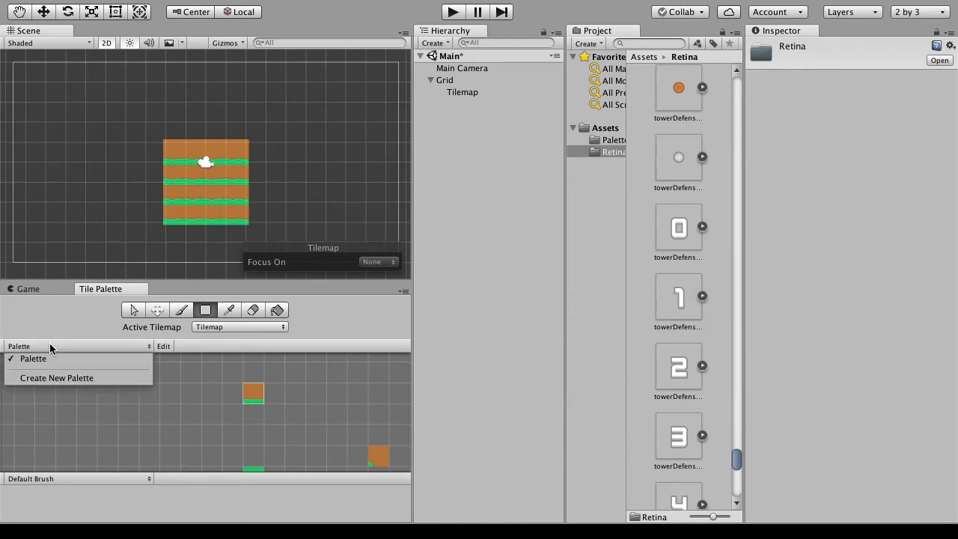
left_click(57, 377)
left_click(84, 377)
type("Un")
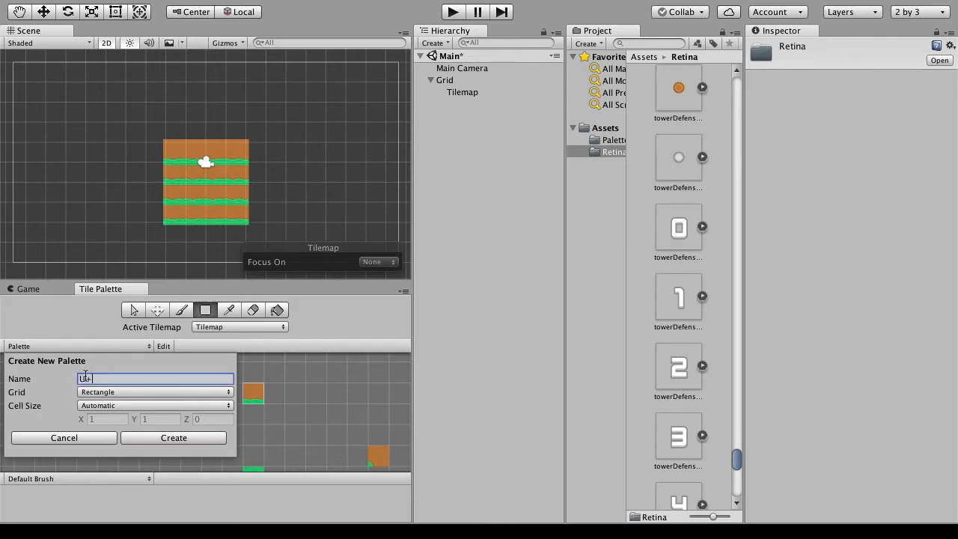
key("BackSpace")
key("BackSpace")
type("Idf")
left_click(153, 438)
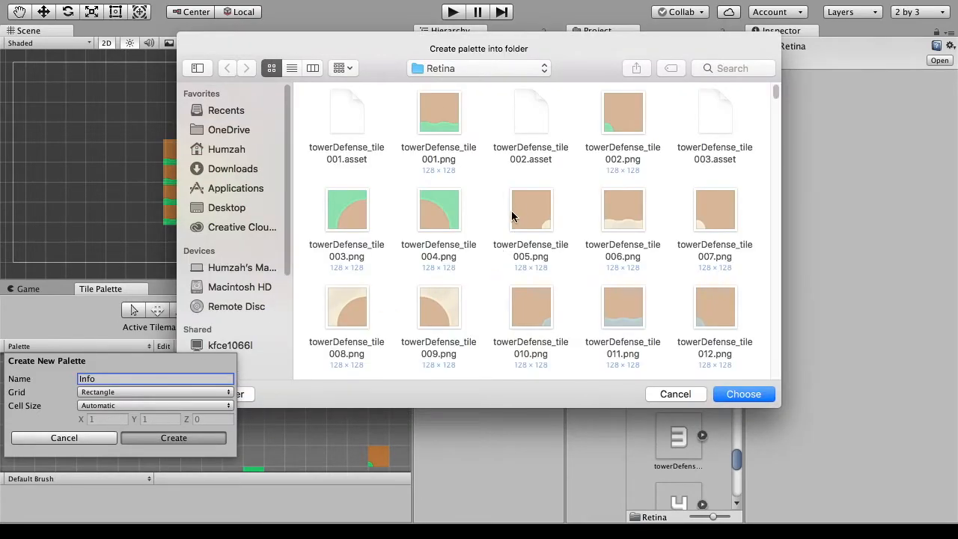
- Save the Info palette into the Palettes folder inside Assets
left_click(513, 69)
left_click(513, 83)
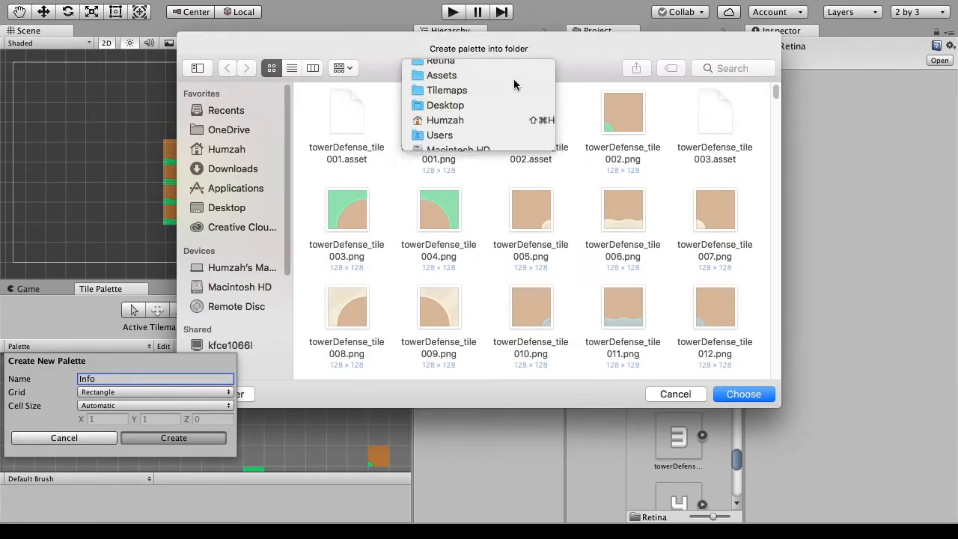
double_click(429, 121)
left_click(749, 392)
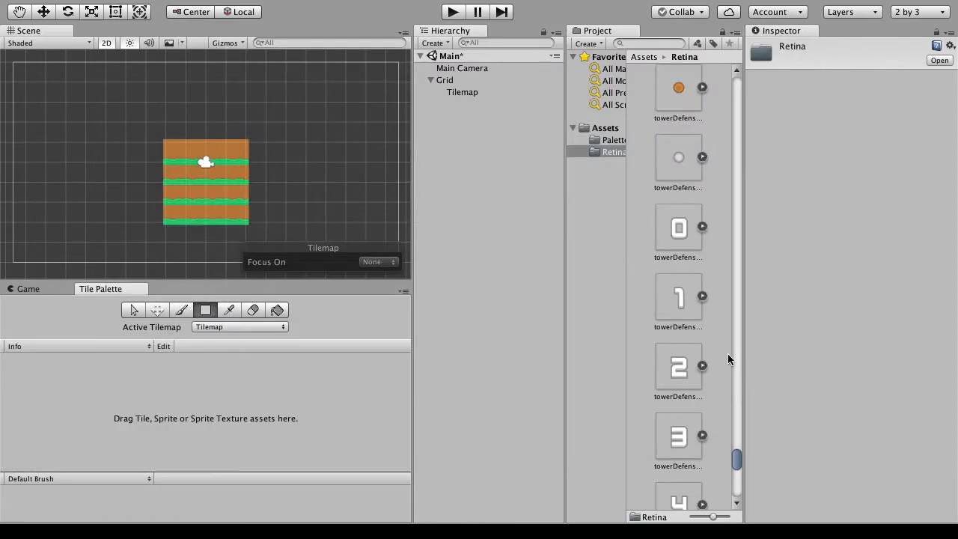
- Add the digit 0 sprite to the Info palette, saving it as towerDefense_tile276 in Retina, and activate the paint brush
left_click_drag(683, 241, 137, 423)
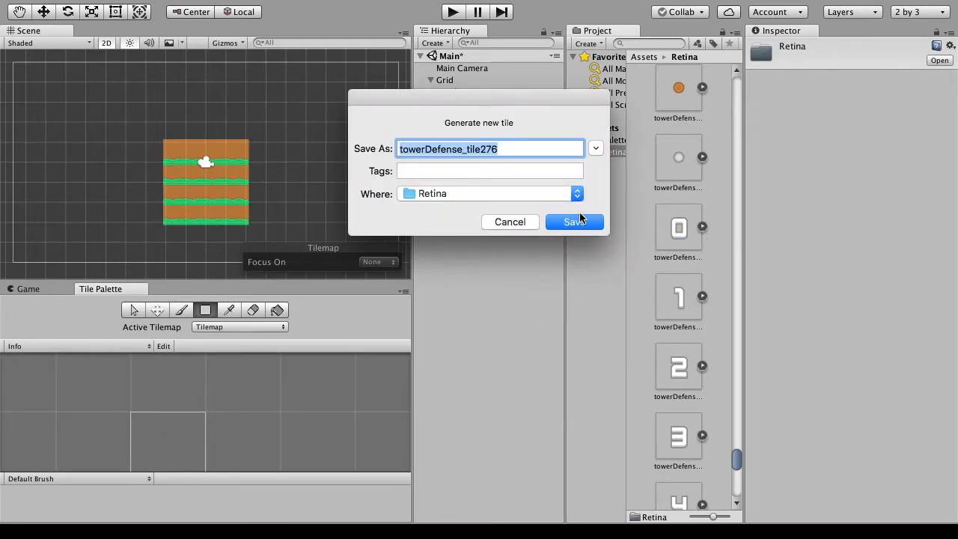
left_click(580, 218)
left_click_drag(660, 303, 657, 308)
key("b")
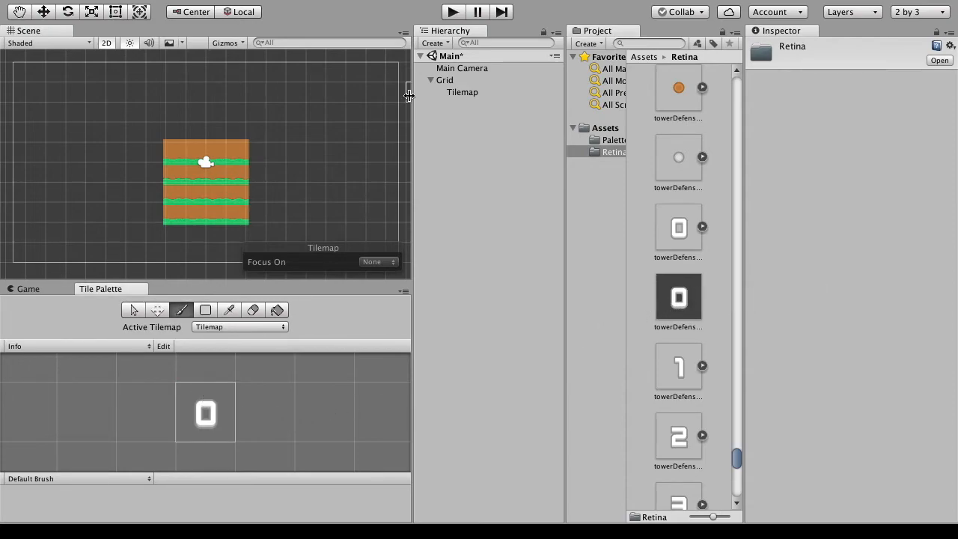
- Rename the Tilemap object under the Grid as Map
left_click(465, 94)
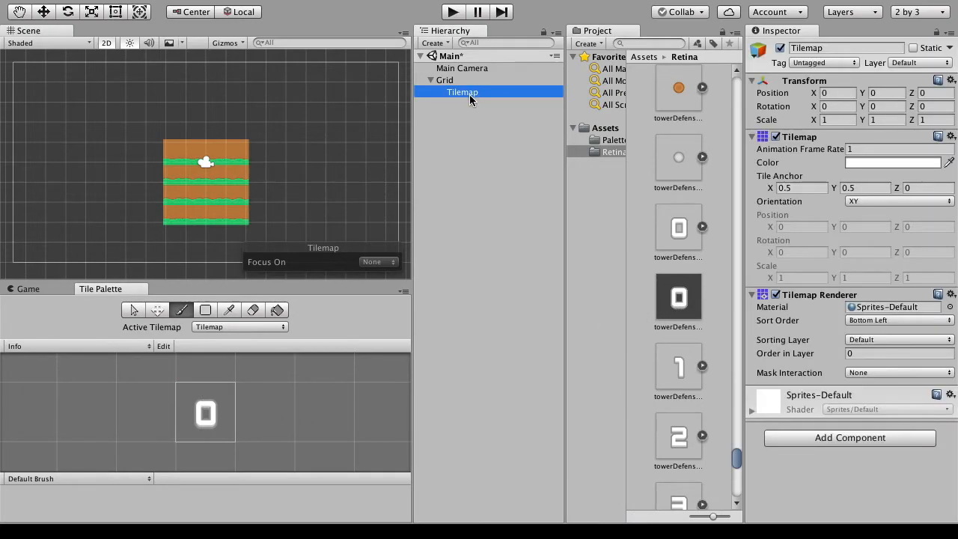
left_click(469, 94)
type("Map")
key("Return")
left_click(477, 126)
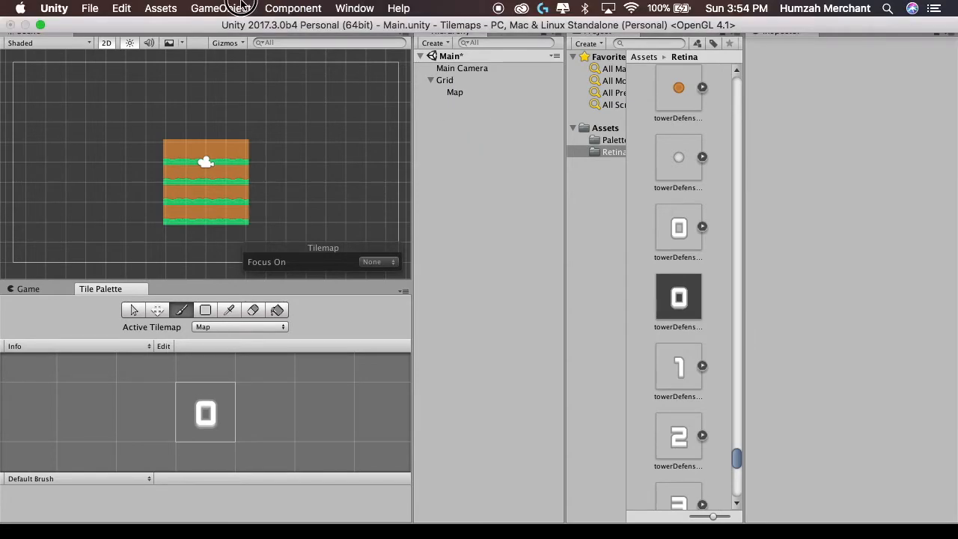
- Add a second Tilemap beside Map under the existing Grid, deleting the extra Grid created with it
left_click(241, 7)
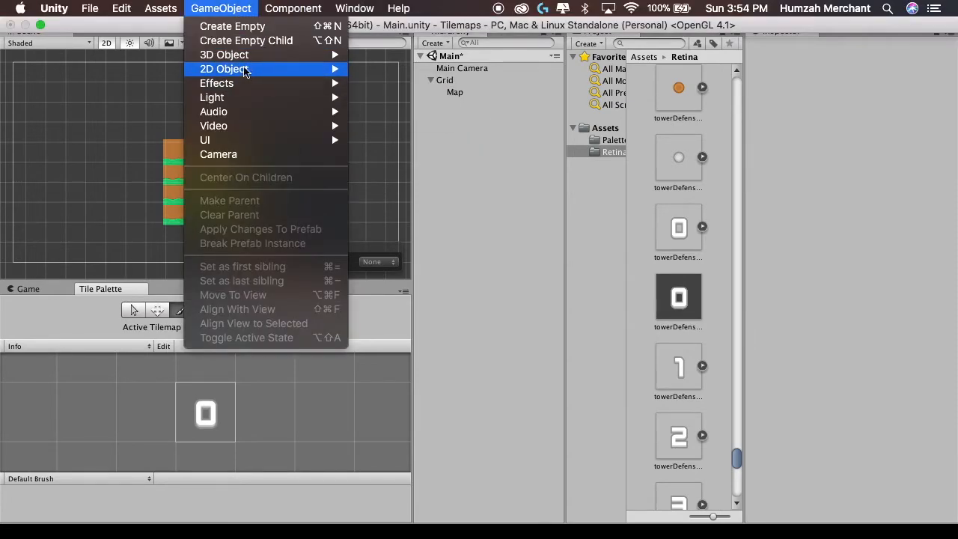
mouse_move(246, 69)
left_click(383, 92)
right_click(439, 102)
left_click(433, 105)
left_click(431, 104)
left_click_drag(455, 117, 459, 98)
right_click(447, 112)
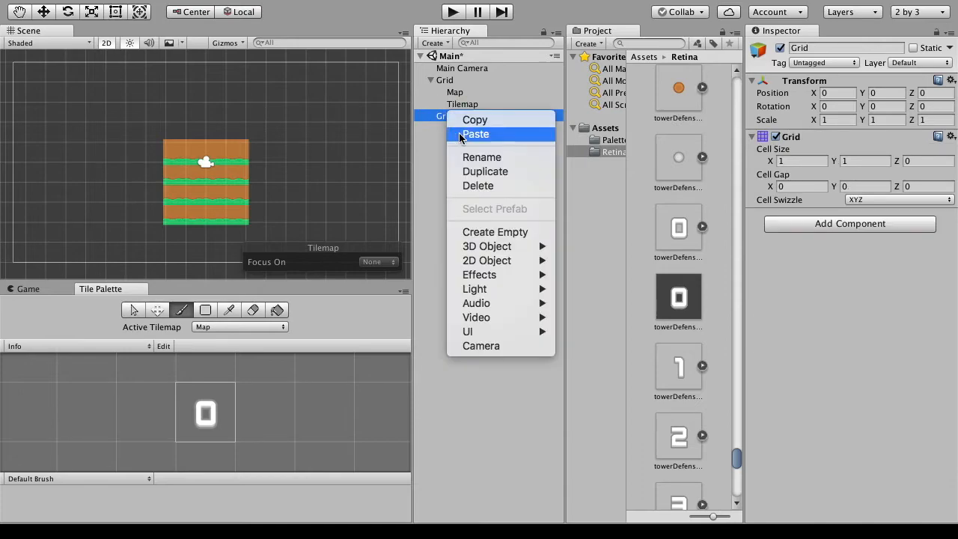
left_click(472, 186)
- Rename the second Tilemap under the Grid as Level Info
left_click(462, 104)
left_click(824, 62)
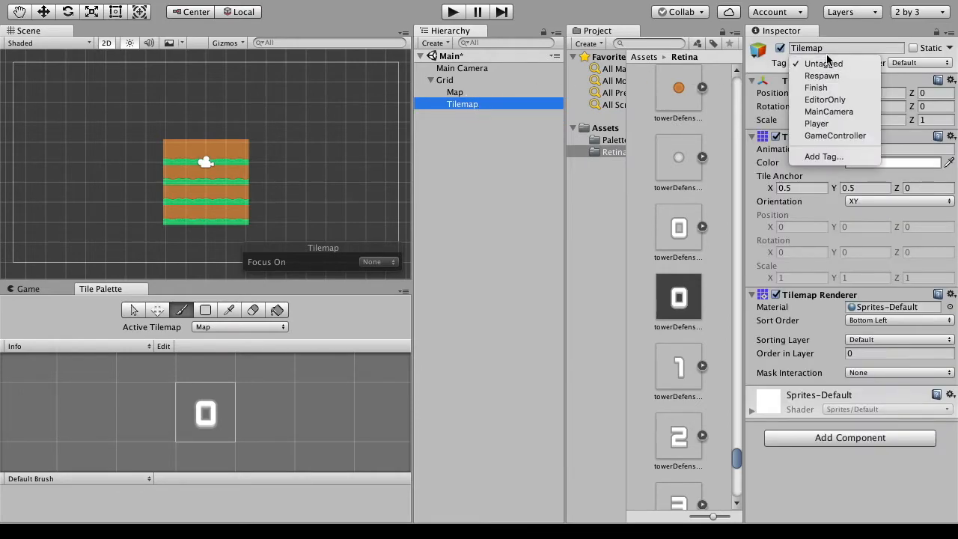
left_click(826, 47)
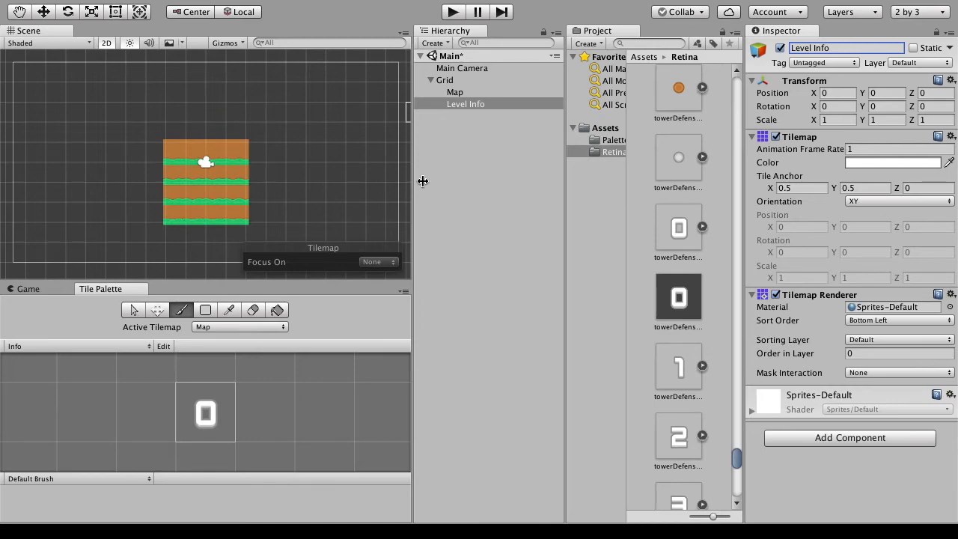
- Compare the renderer settings of the Map and Level Info tilemaps, and open Level Info's Order in Layer value for editing
left_click(493, 93)
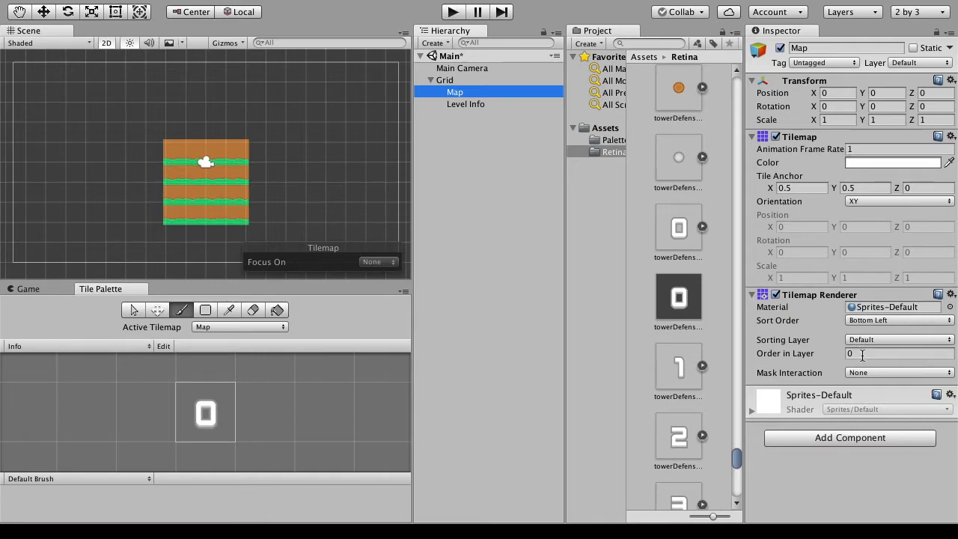
left_click(495, 106)
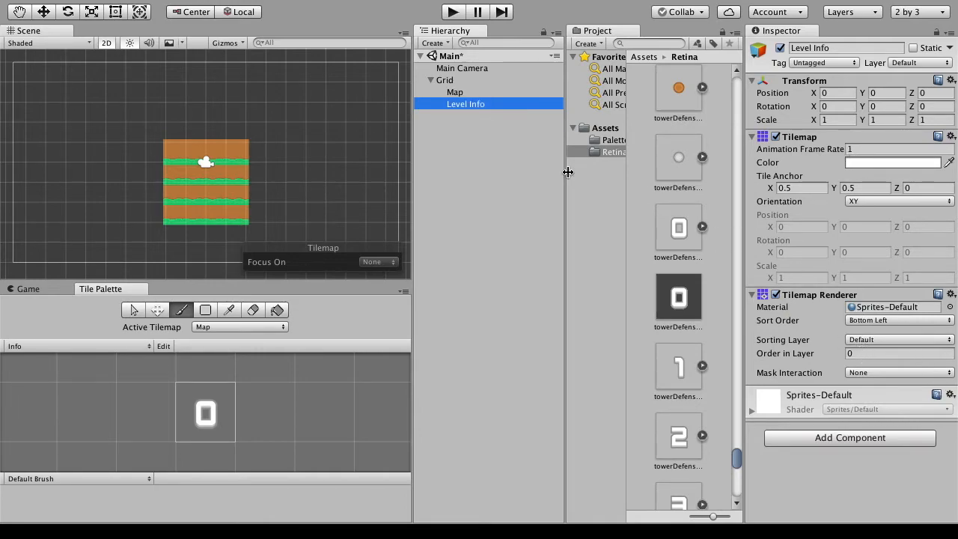
left_click(483, 95)
left_click(487, 104)
left_click(494, 91)
left_click(491, 104)
left_click(853, 354)
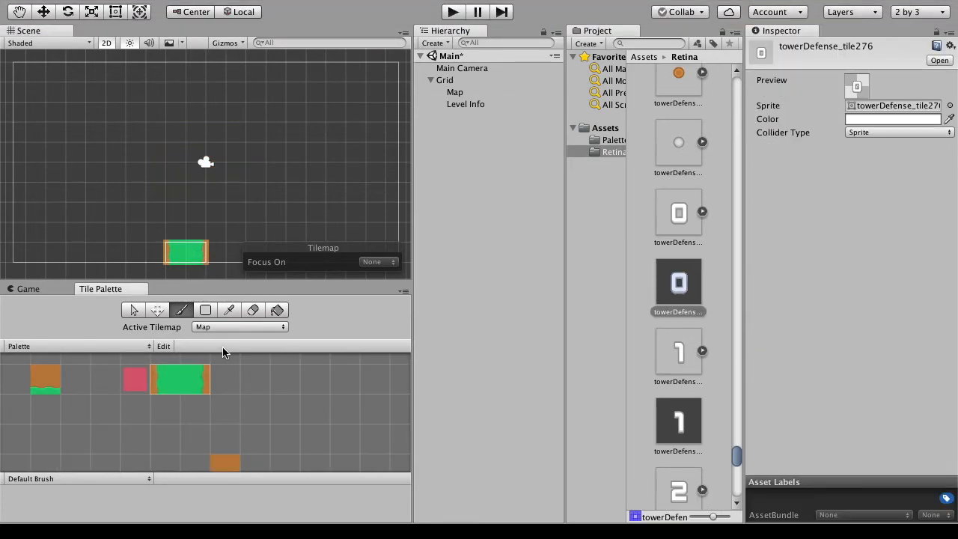
- Pick the two adjoining green path tiles with brown edges together and paint a full-height vertical path on the Map tilemap
left_click(229, 310)
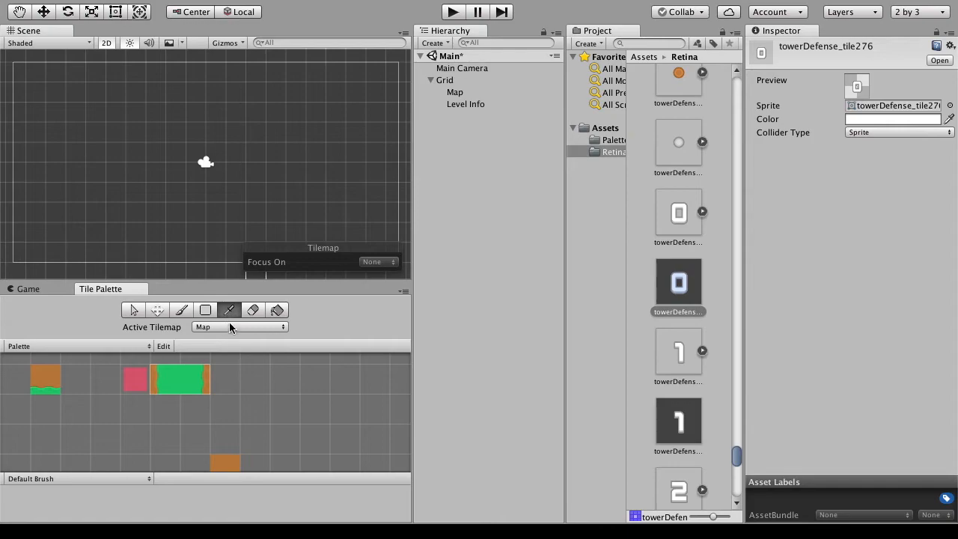
left_click(194, 377)
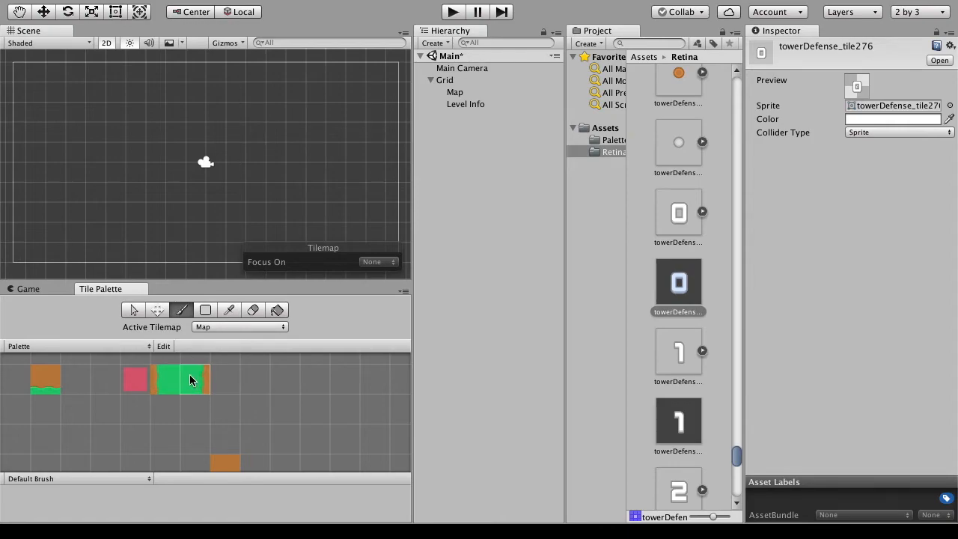
left_click(229, 310)
left_click(192, 385)
mouse_move(172, 373)
left_mouse_down()
mouse_move(200, 375)
mouse_move(164, 380)
left_mouse_up()
left_click_drag(120, 79, 121, 251)
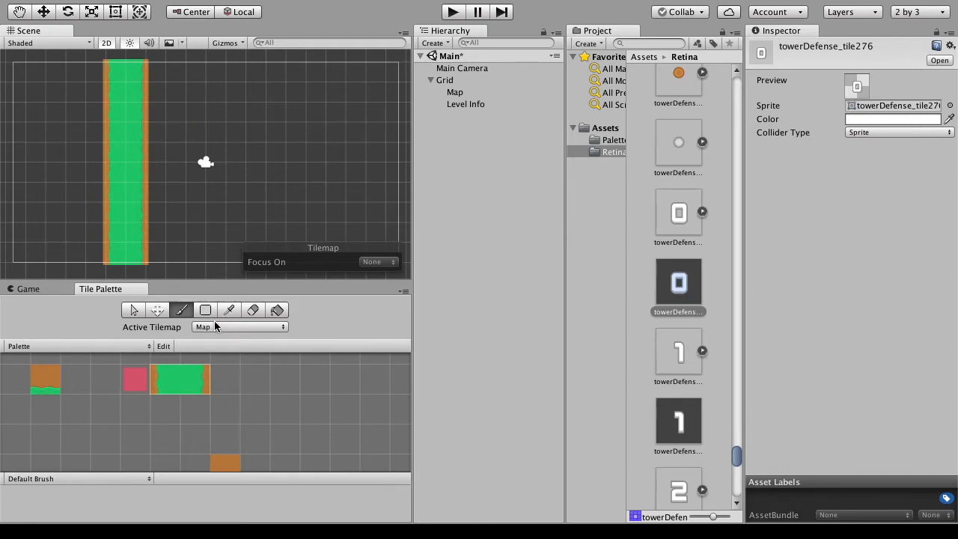
- Add the plain sand sprite to the Palette beside the green path tiles, saving it as towerDefense_tile188 in Retina
scroll(691, 213, "down", 3)
scroll(690, 214, "down", 10)
scroll(675, 241, "up", 15)
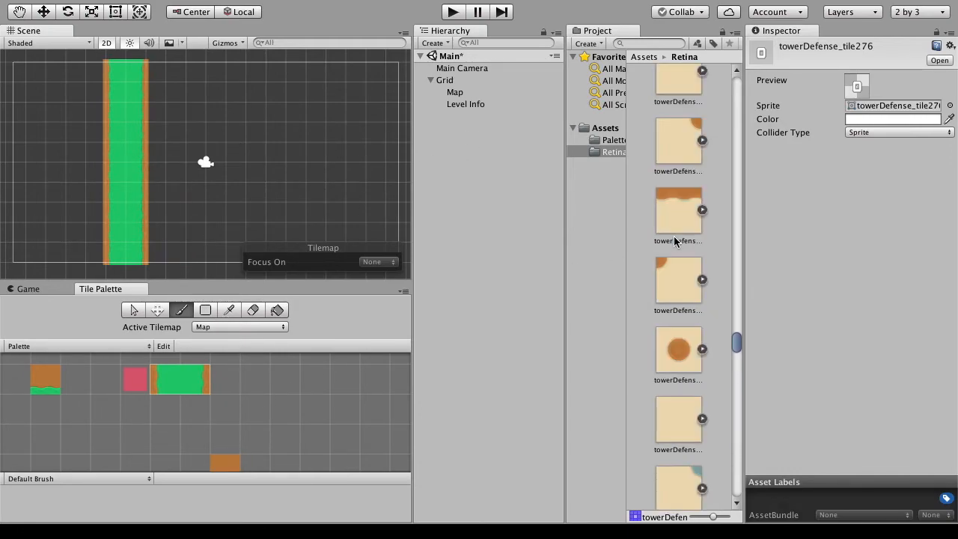
scroll(675, 244, "down", 2)
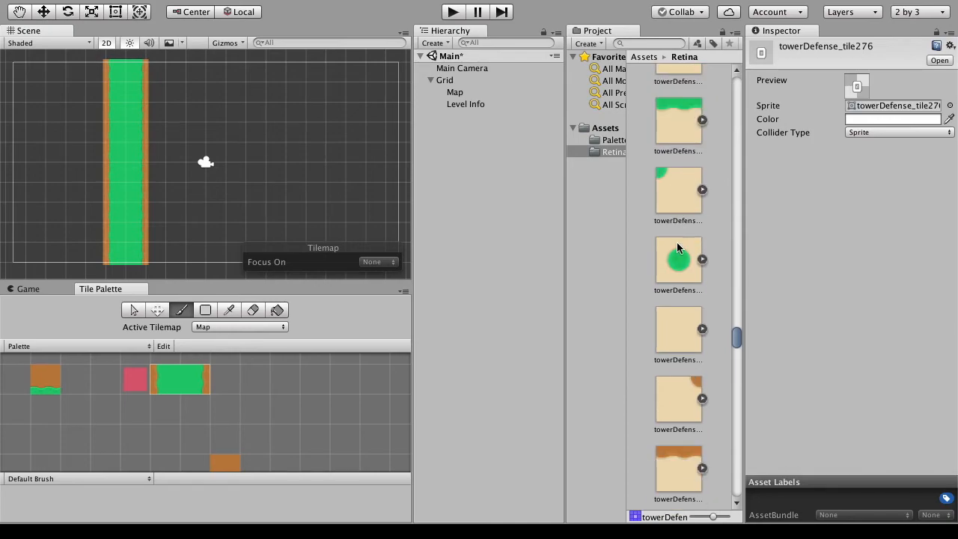
left_click_drag(665, 324, 256, 385)
left_click(580, 220)
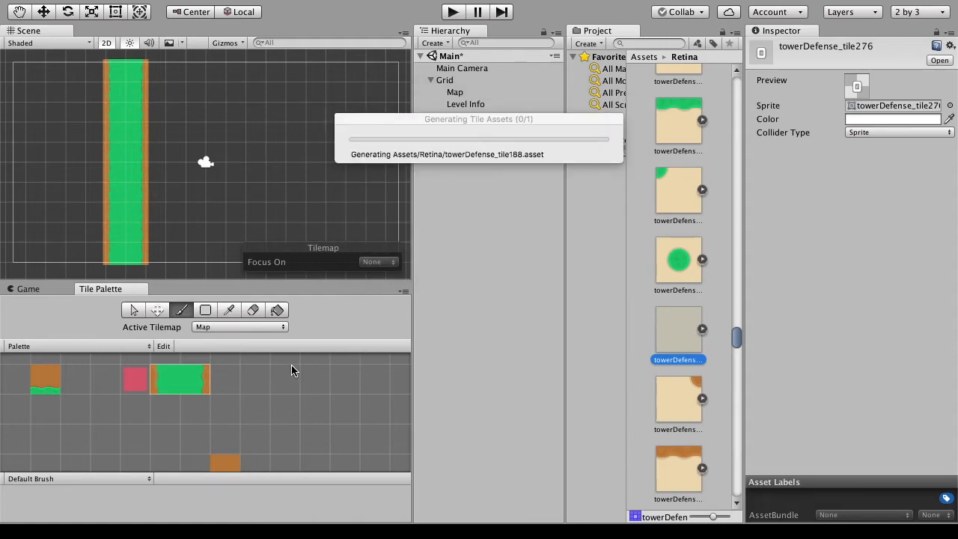
- Pick the plain sand tile and box-fill the empty map areas on both sides of the green path
left_click(229, 312)
left_click(253, 379)
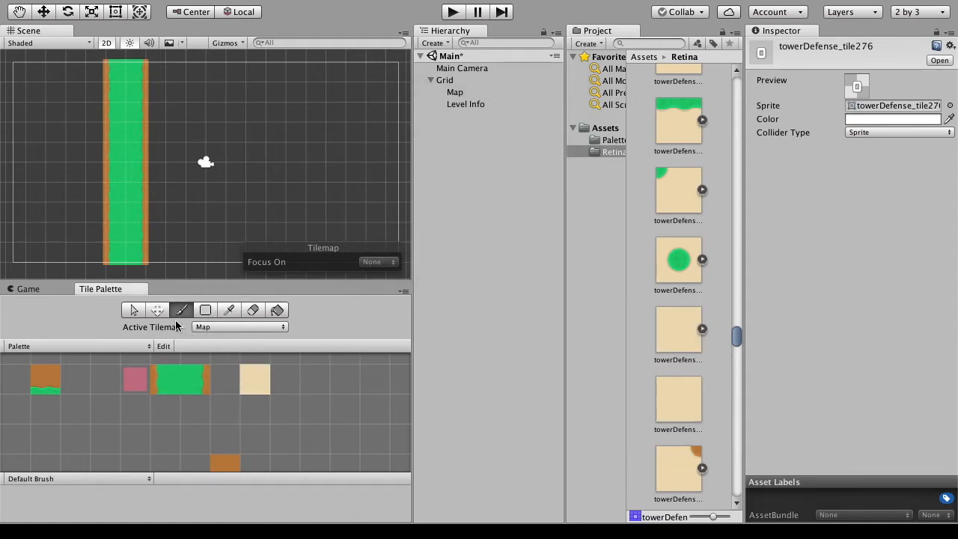
left_click(207, 310)
left_click_drag(150, 253, 390, 76)
left_click_drag(96, 253, 14, 68)
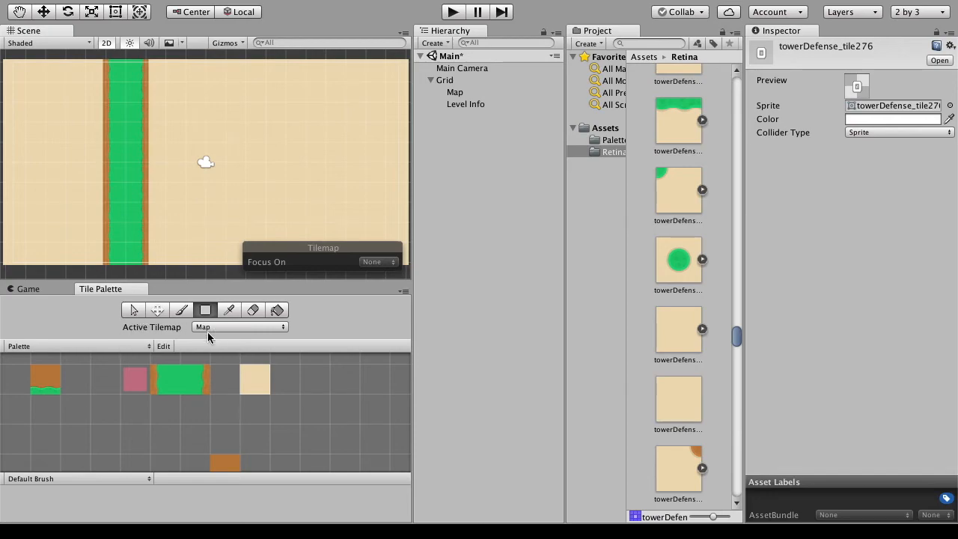
- Switch to the Info palette and pick the digit 1 tile for painting
left_click(126, 346)
left_click(122, 358)
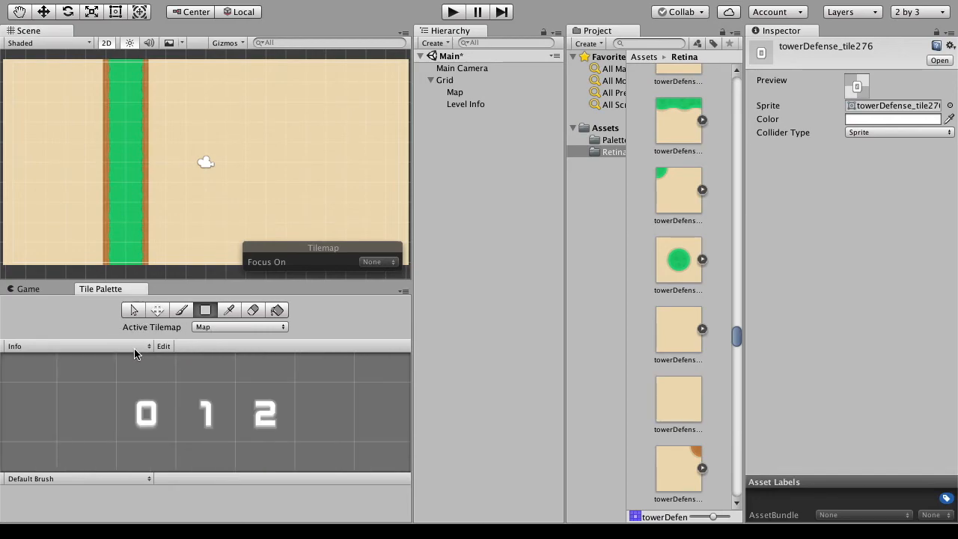
left_click(230, 310)
left_click(197, 407)
left_click(258, 417)
left_click(208, 412)
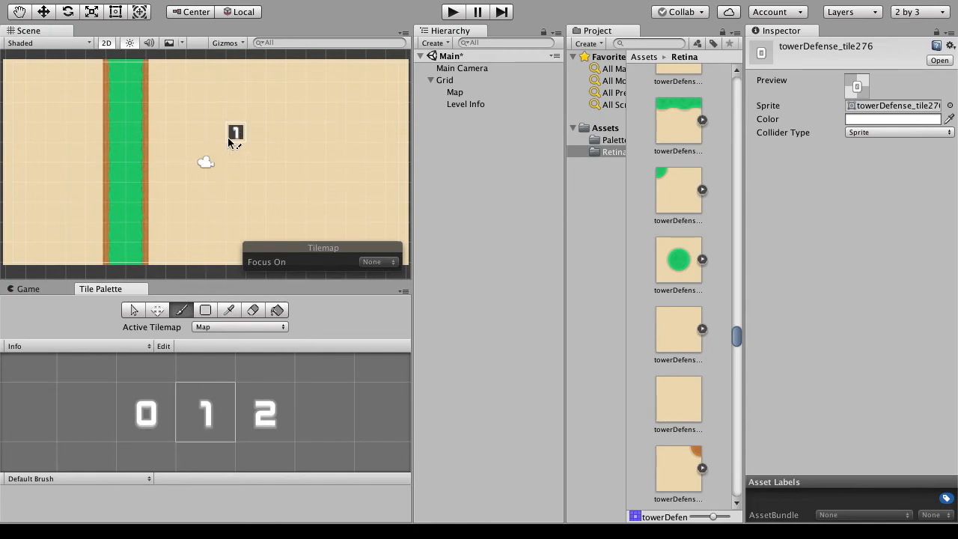
- Make Level Info the active tilemap and paint a digit 1 tile just right of the path's upper end
left_click(219, 327)
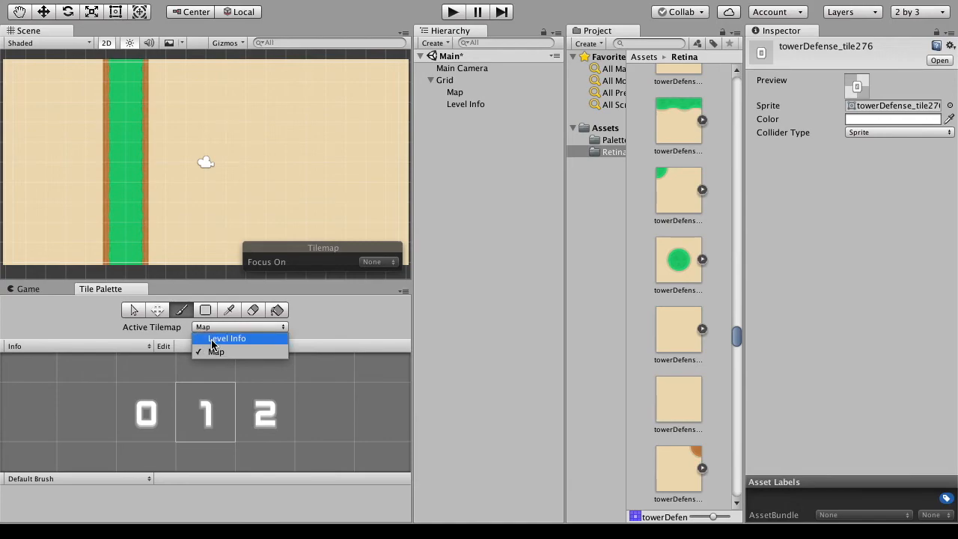
left_click(217, 338)
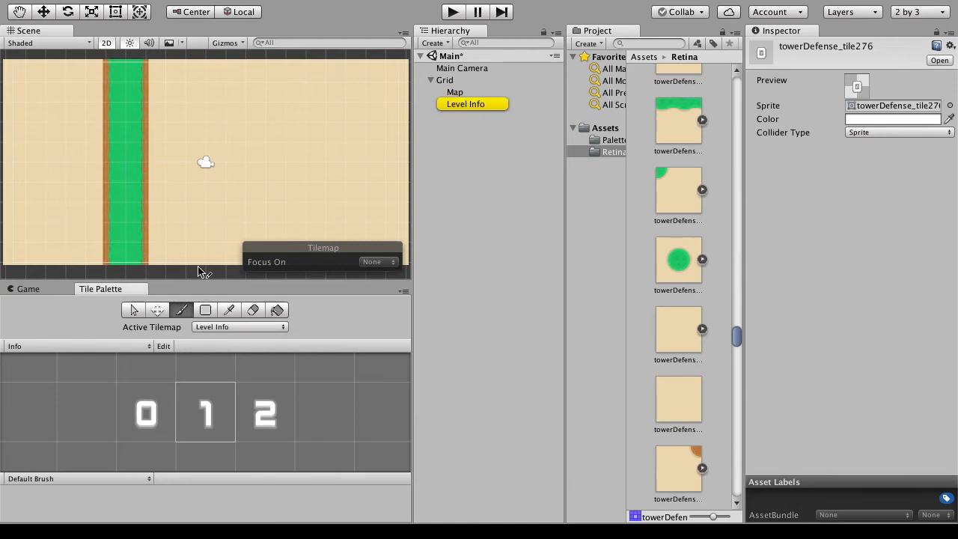
left_click(158, 74)
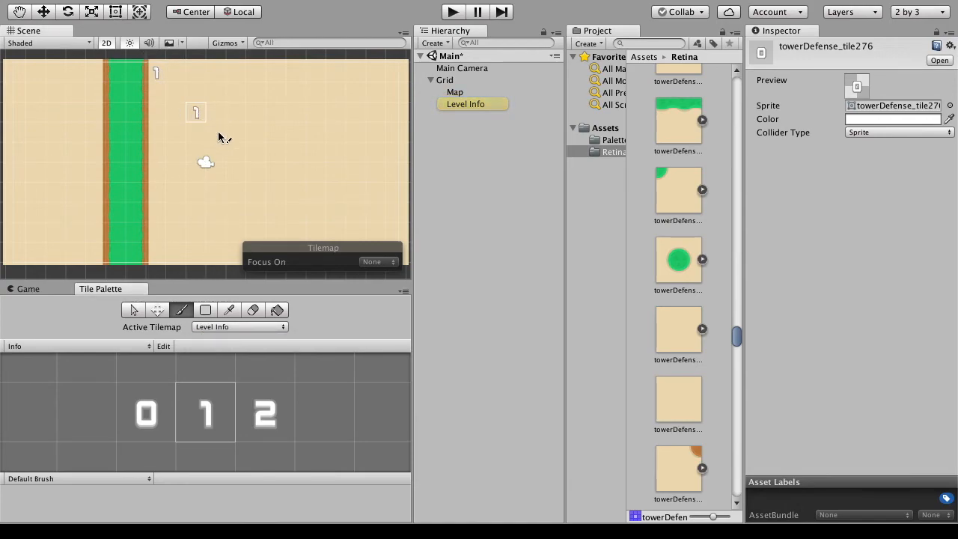
- Add the round flame sprite to the Info palette beside the digit 2, saving its tile asset in Retina
scroll(688, 320, "down", 5)
scroll(686, 320, "down", 10)
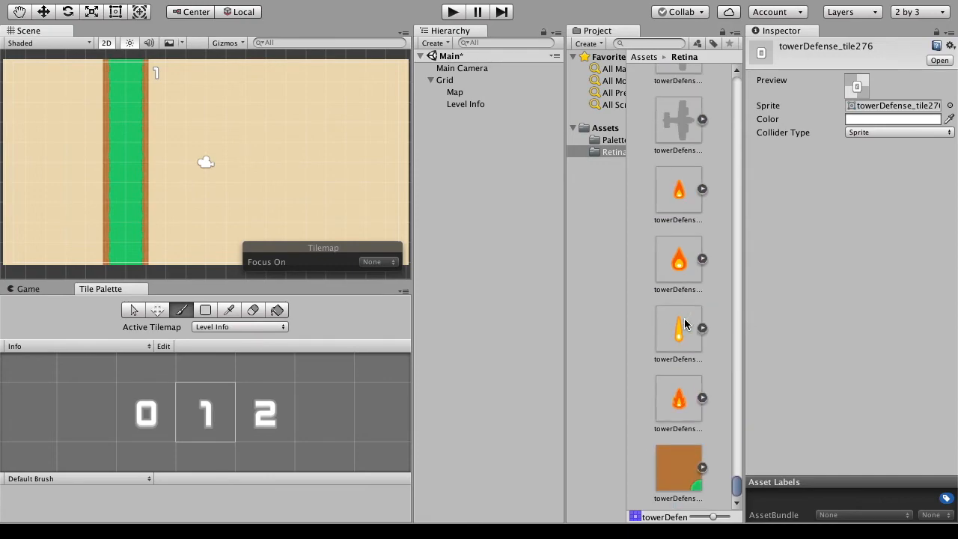
left_click_drag(686, 244, 318, 409)
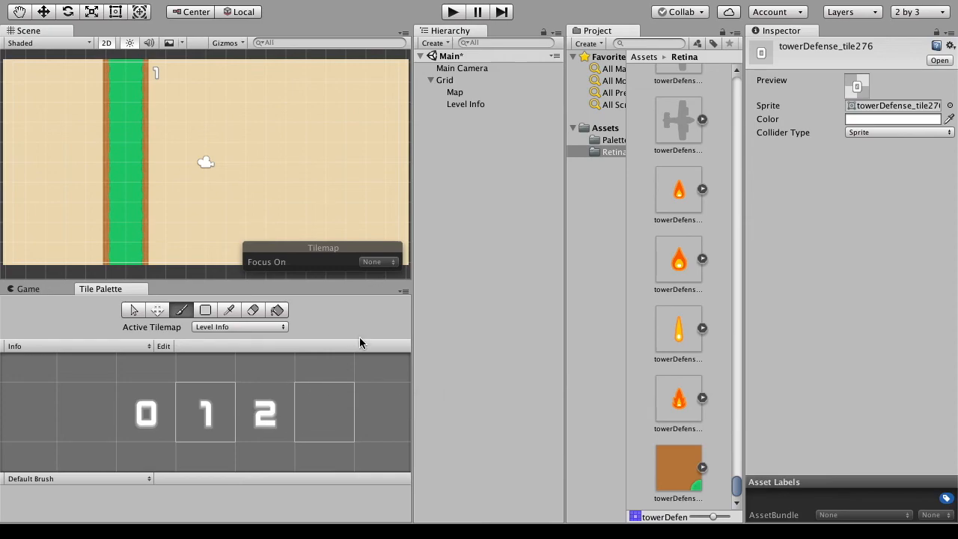
left_click(564, 223)
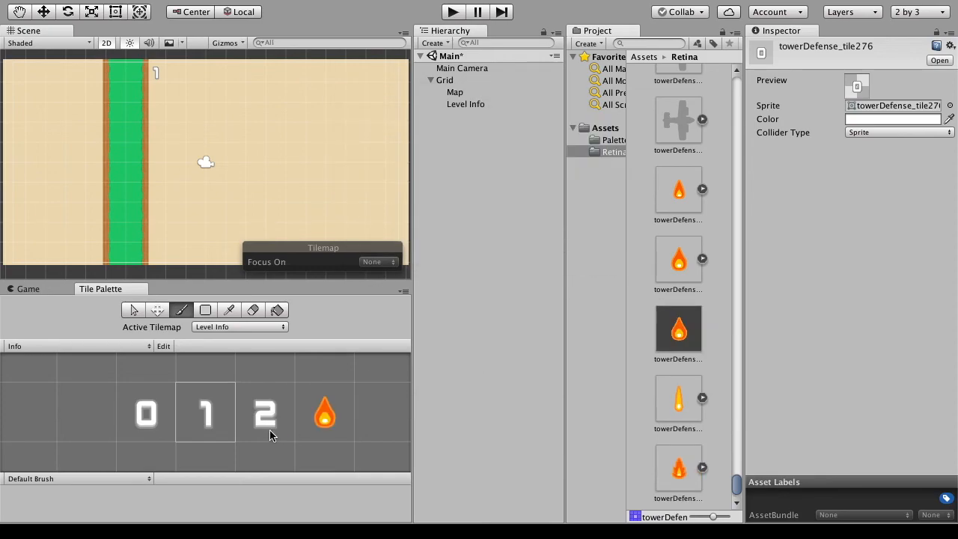
- Pick the flame tile and paint two flames side by side across the upper end of the green path
left_click(234, 313)
left_click(327, 413)
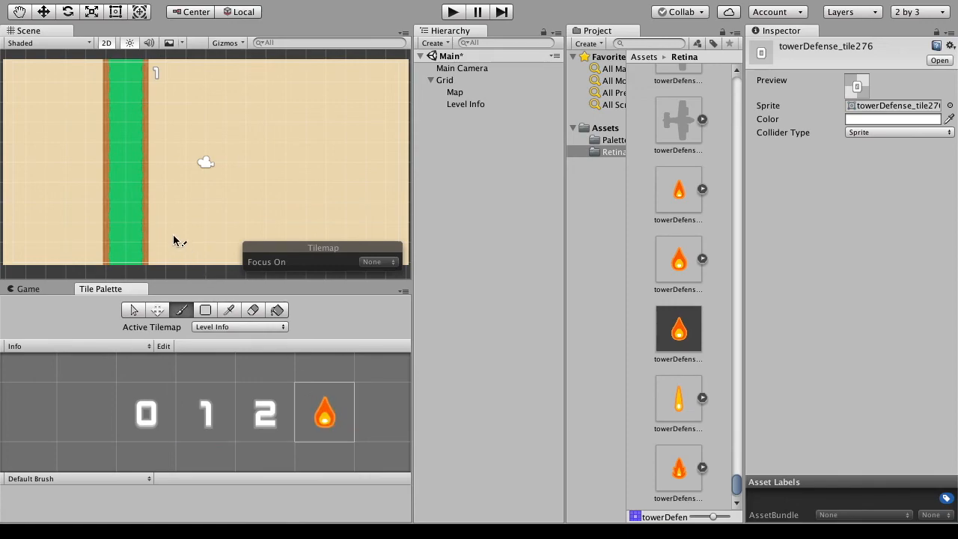
left_click(130, 71)
left_click(118, 73)
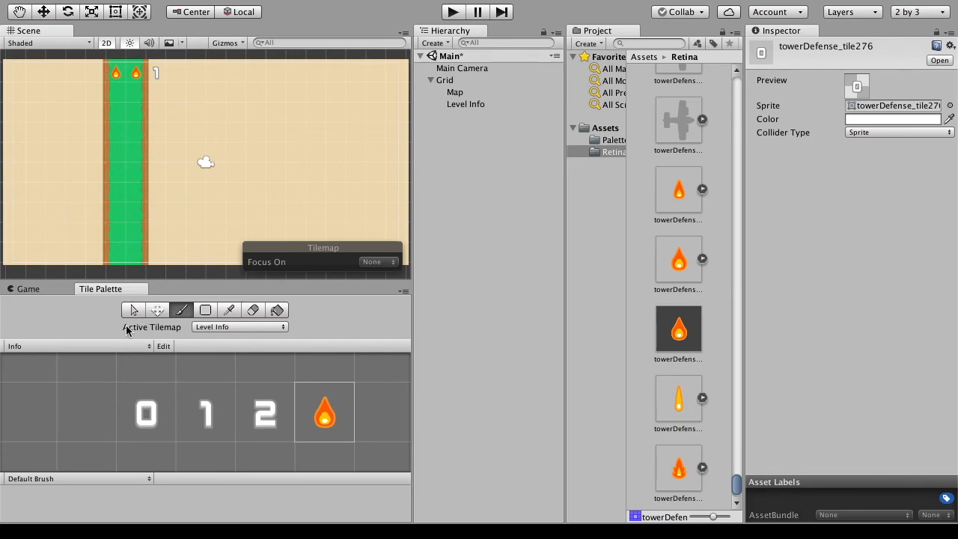
- Inspect the properties of the Map tilemap under the Grid
left_click(62, 352)
left_click(64, 349)
left_click(479, 83)
left_click(482, 92)
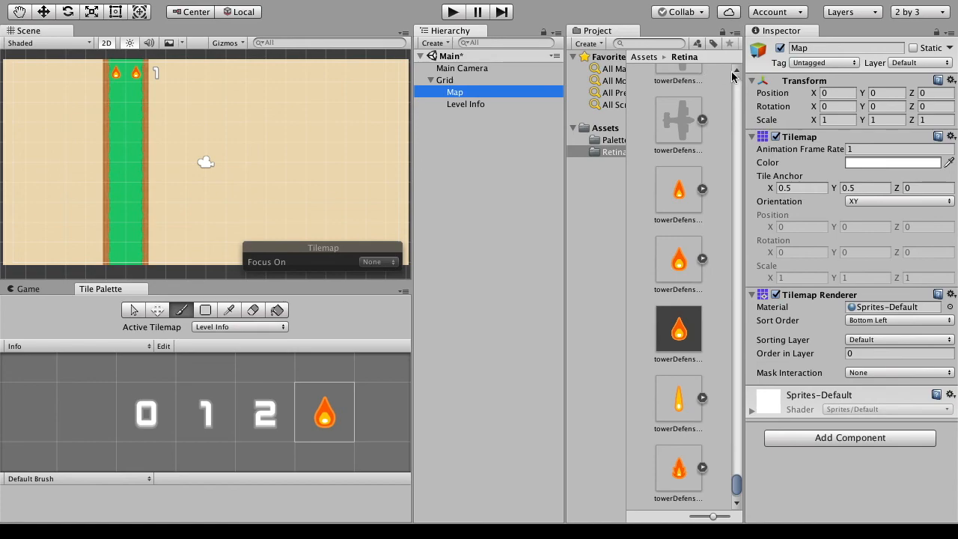
- Adjust the layout widths so that the full folder names in the Project window are readable
left_click(746, 349)
mouse_move(746, 348)
left_mouse_down()
mouse_move(728, 354)
mouse_move(745, 349)
left_mouse_up()
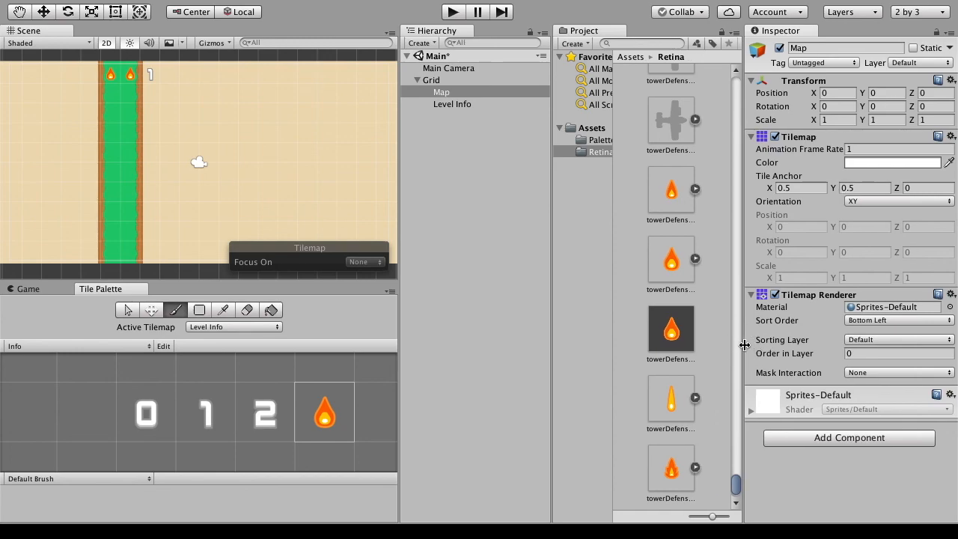
left_click_drag(614, 300, 632, 301)
left_click_drag(551, 299, 556, 298)
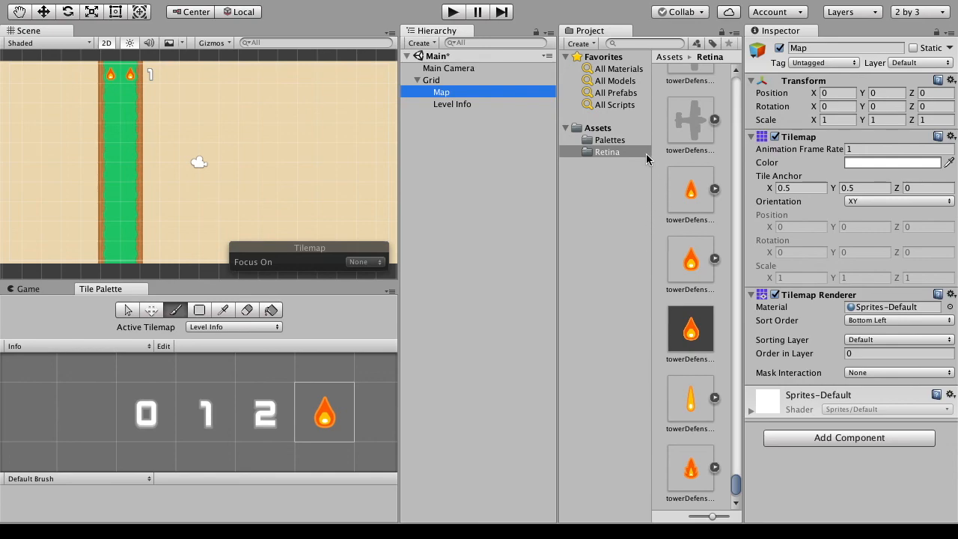
mouse_move(404, 6)
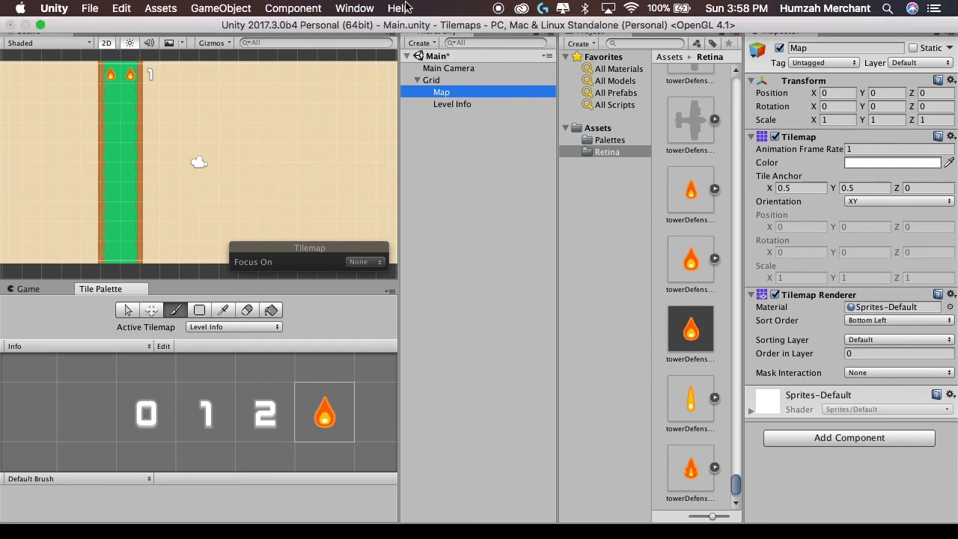